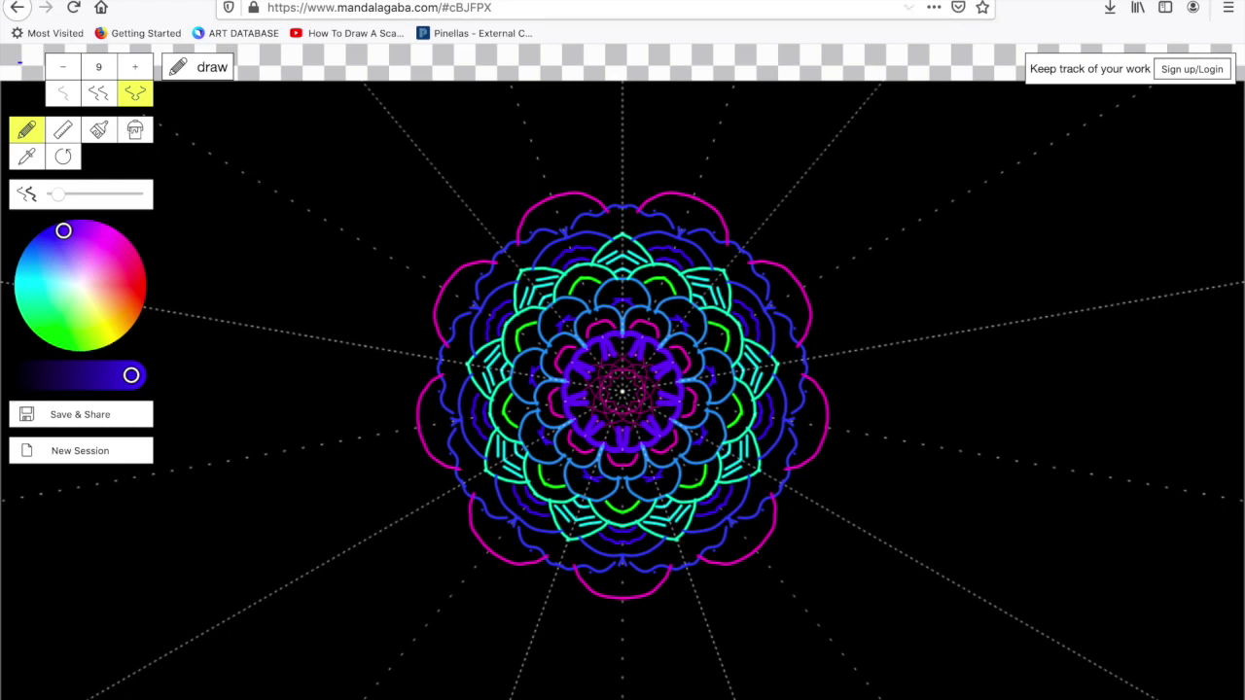
Open a new blank drawing session on the Mandalagaba site.
click(624, 12)
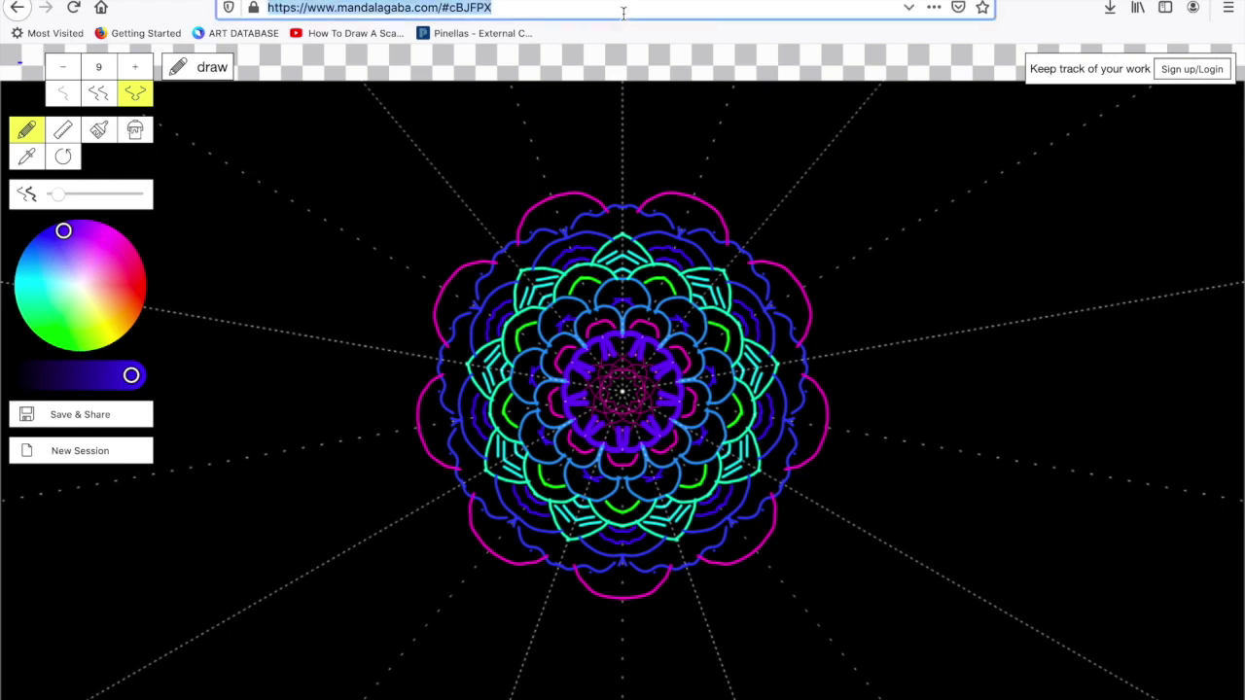
text(mandalagaba.)
key(Return)
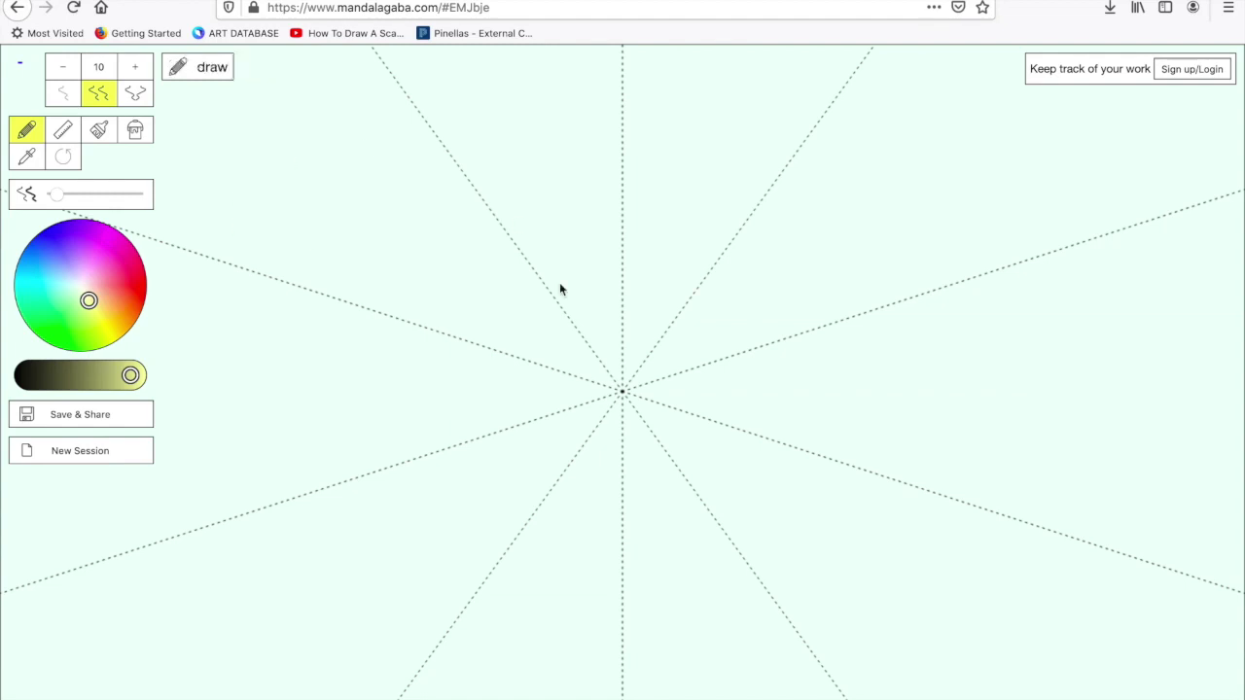
Reduce the radial symmetry to 2 axes.
click(134, 68)
click(135, 70)
click(60, 68)
click(61, 68)
click(61, 68)
click(60, 68)
click(60, 68)
click(61, 68)
click(61, 68)
click(61, 68)
click(60, 68)
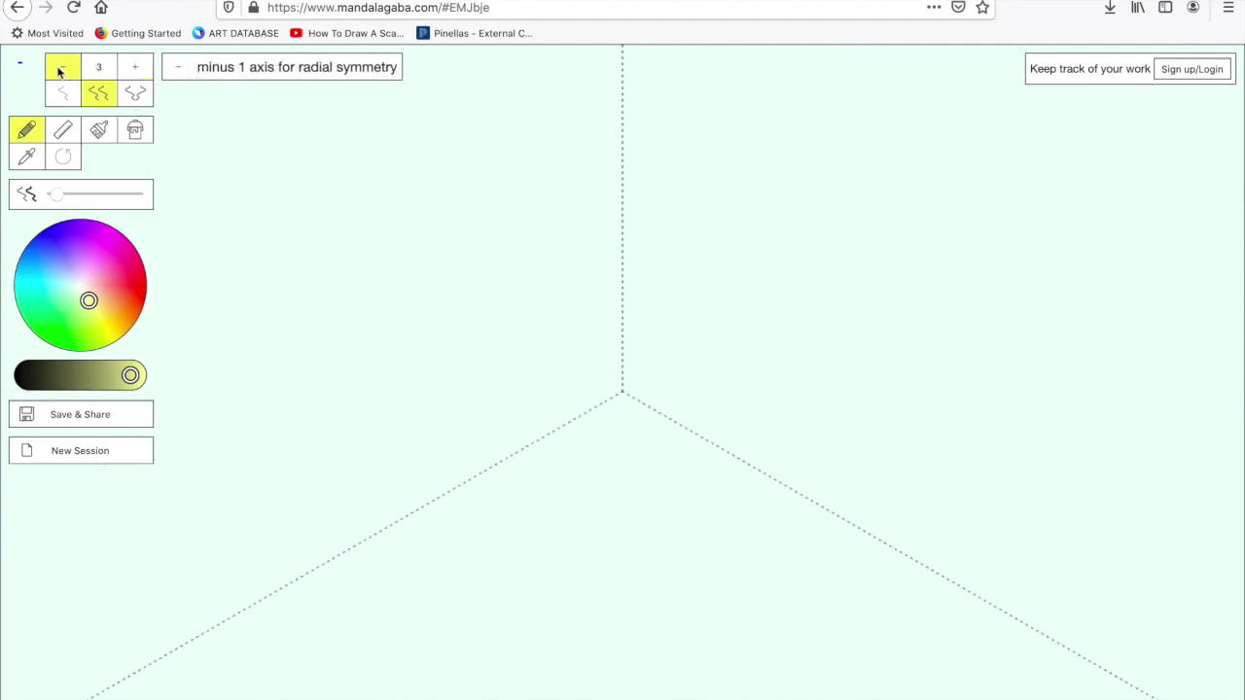
click(60, 68)
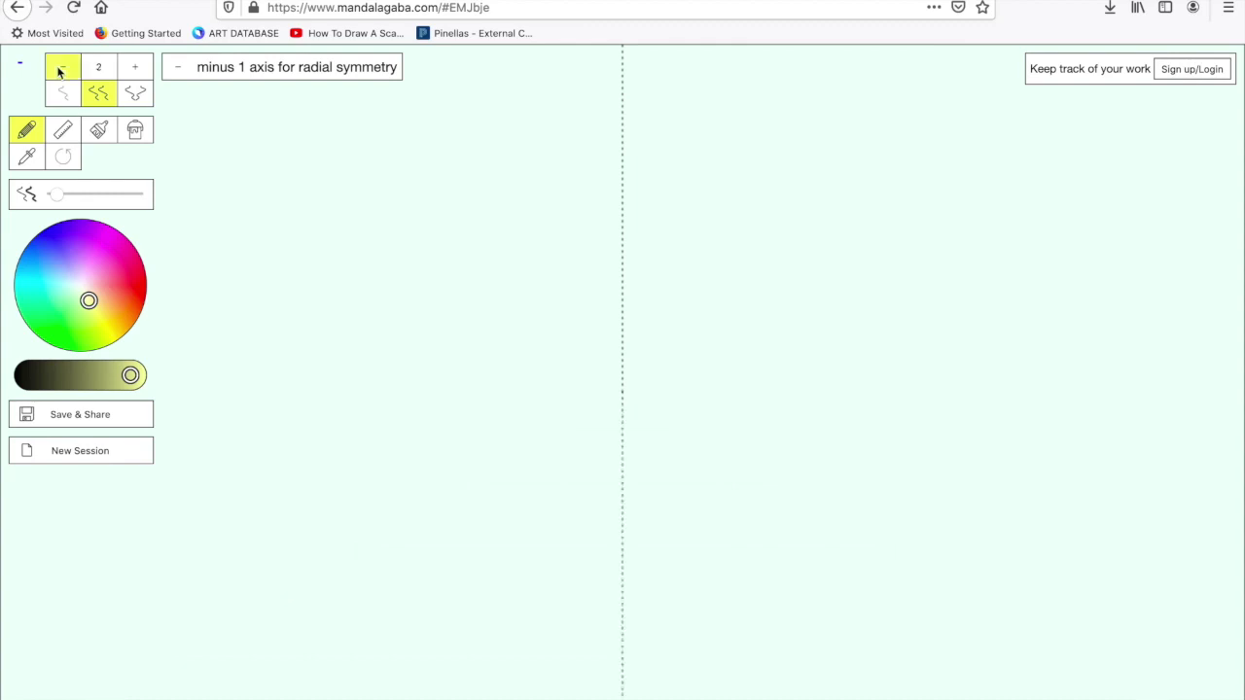
Set the radial symmetry to 10 axes.
click(127, 77)
click(127, 77)
click(127, 77)
click(128, 77)
click(127, 76)
click(127, 76)
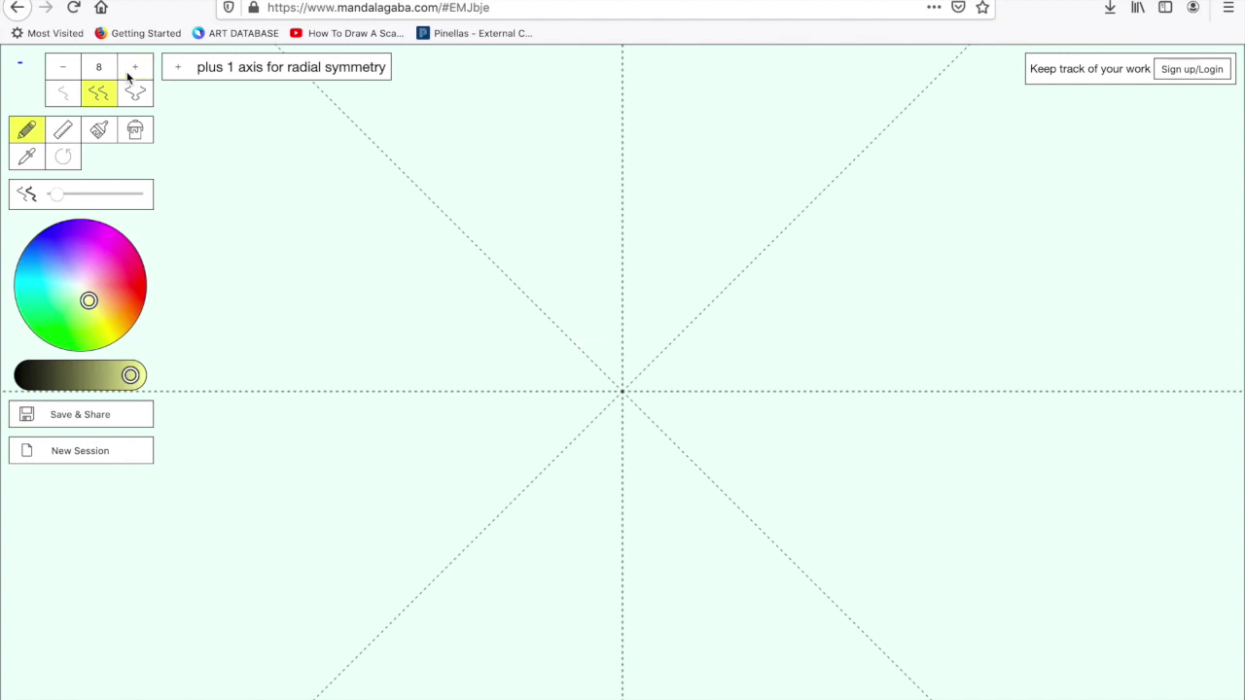
click(127, 76)
click(127, 77)
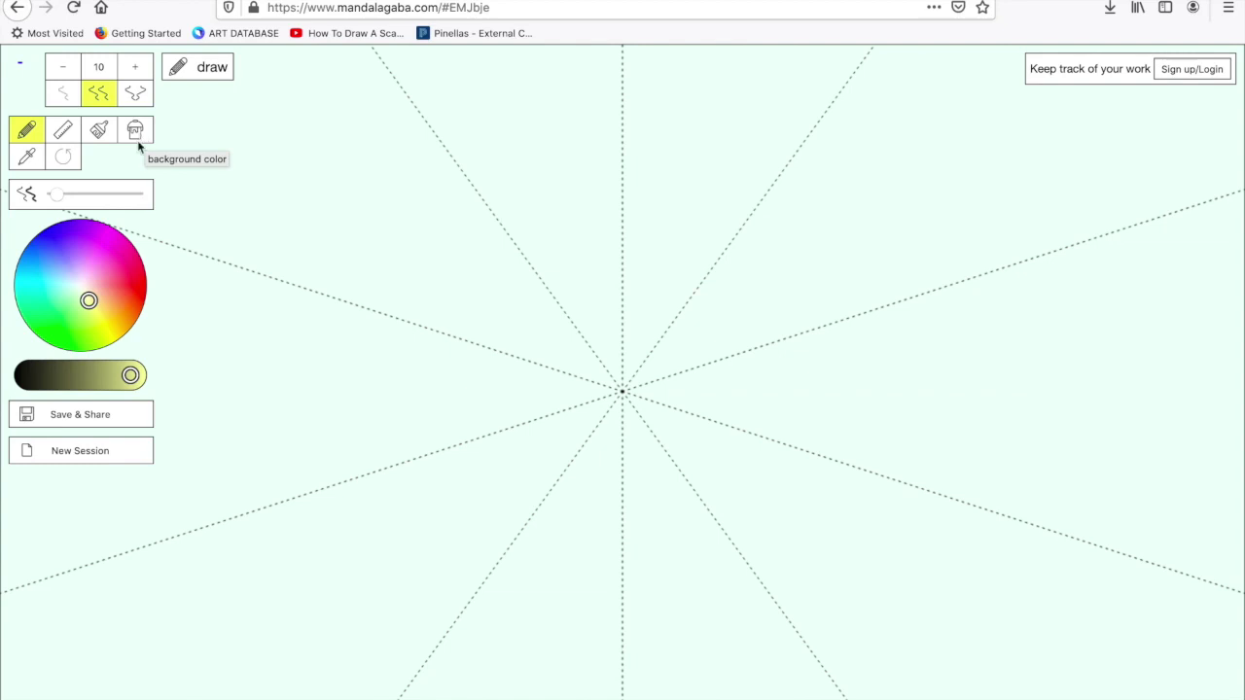
Darken the selected colour to black and apply it as the canvas background.
click(33, 377)
mouse_move(33, 378)
mouse_down()
mouse_move(134, 379)
mouse_move(29, 378)
mouse_up()
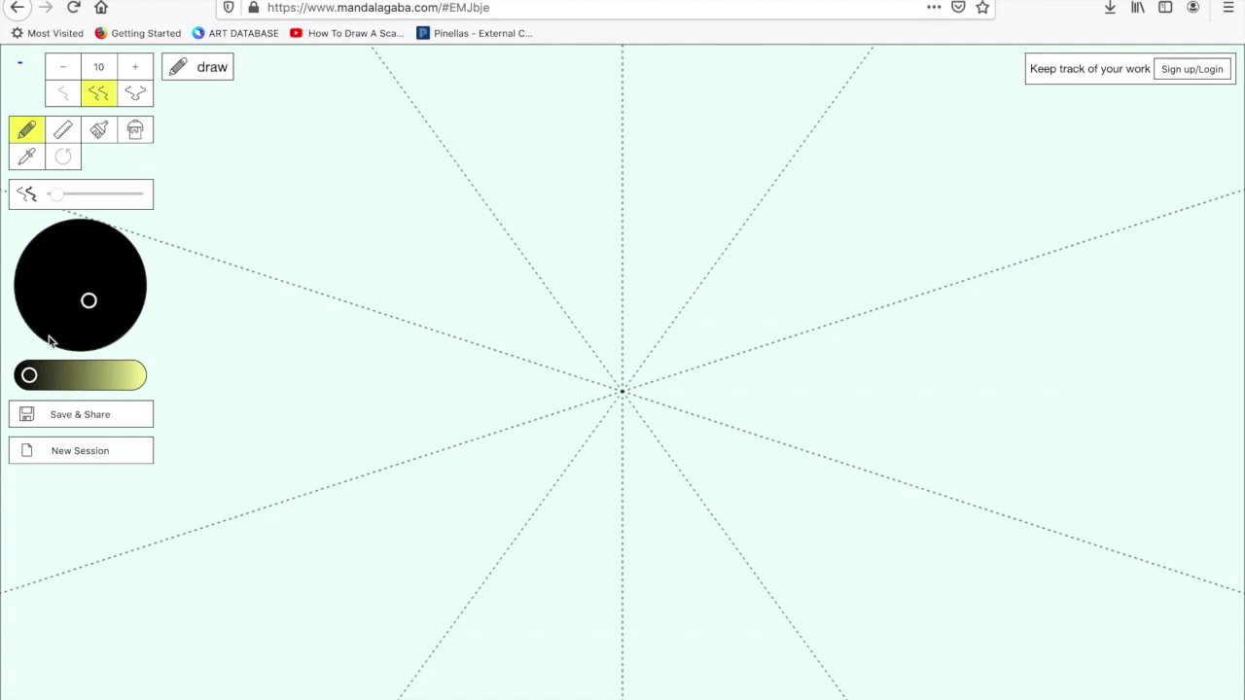
click(137, 133)
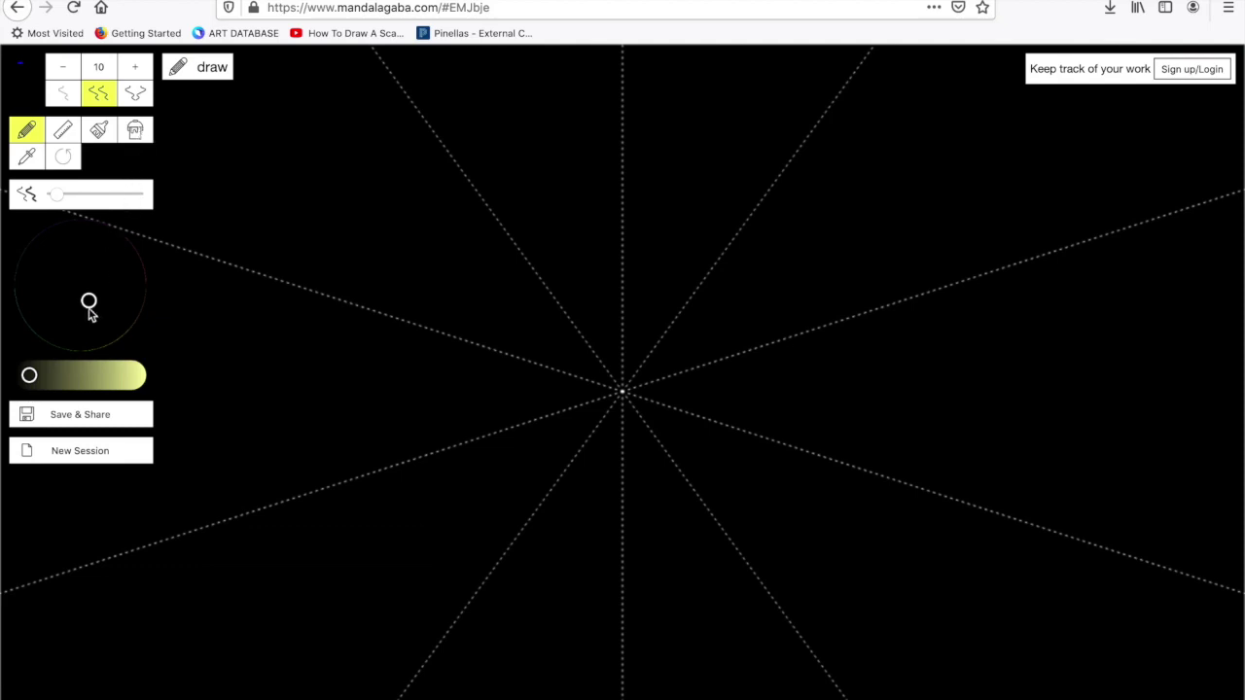
Draw a small ring of curved bright magenta strokes around the mandala centre with a thicker brush.
drag(29, 376, 122, 394)
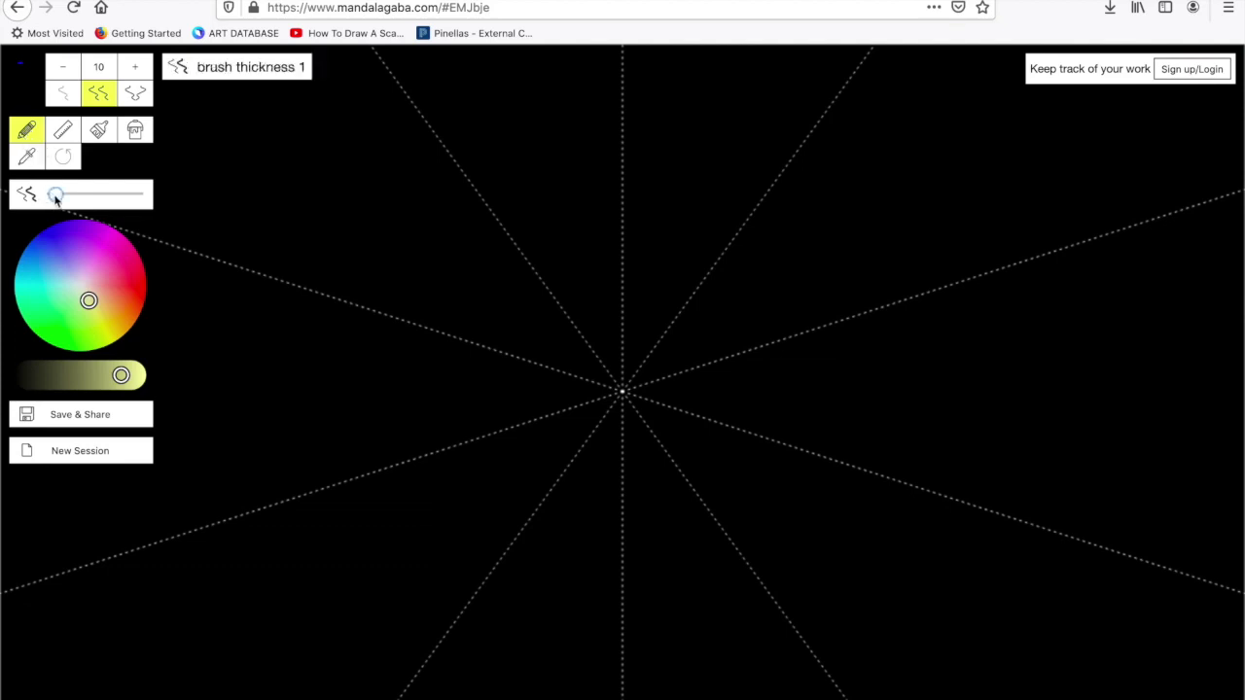
drag(55, 197, 62, 201)
click(102, 259)
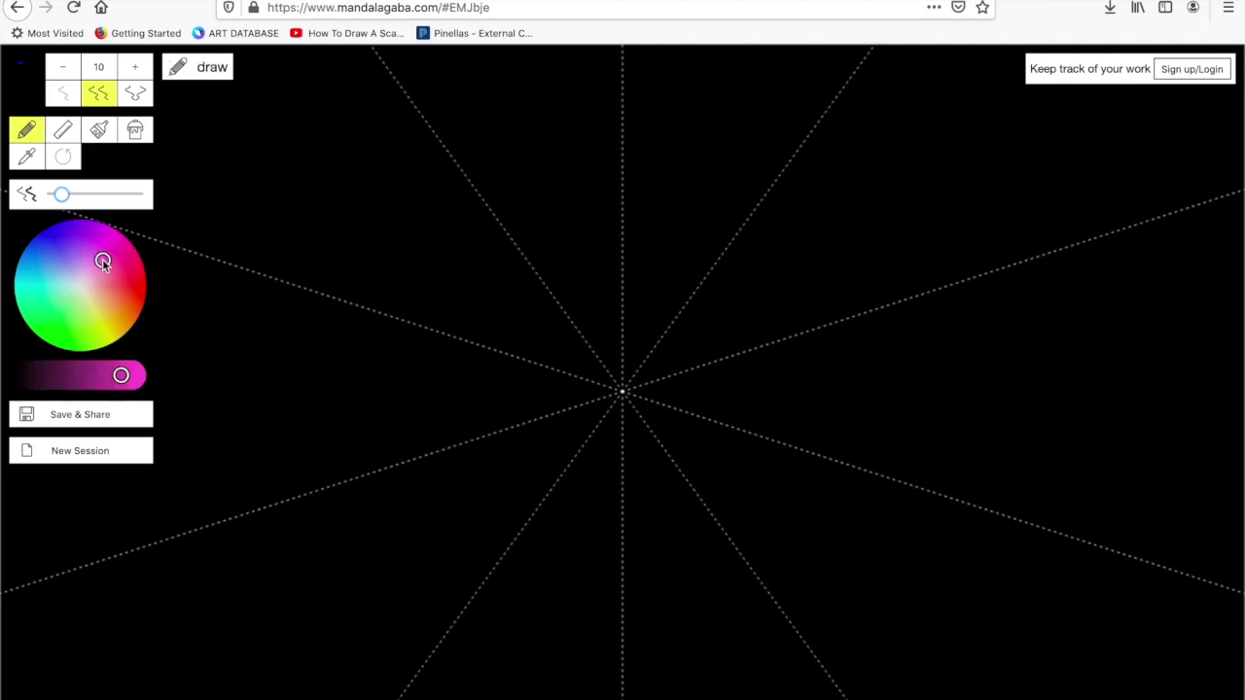
click(104, 242)
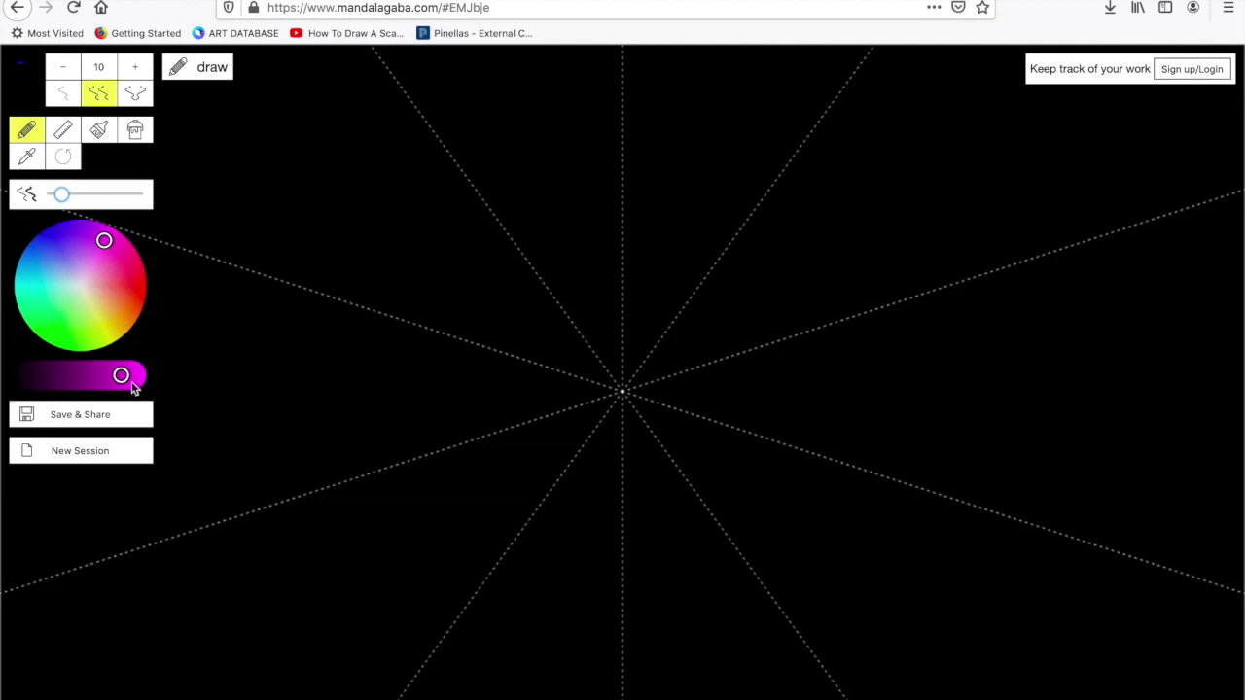
mouse_move(123, 380)
mouse_down()
mouse_move(98, 380)
mouse_move(123, 386)
mouse_up()
mouse_move(605, 372)
mouse_down()
mouse_move(613, 364)
mouse_move(629, 382)
mouse_up()
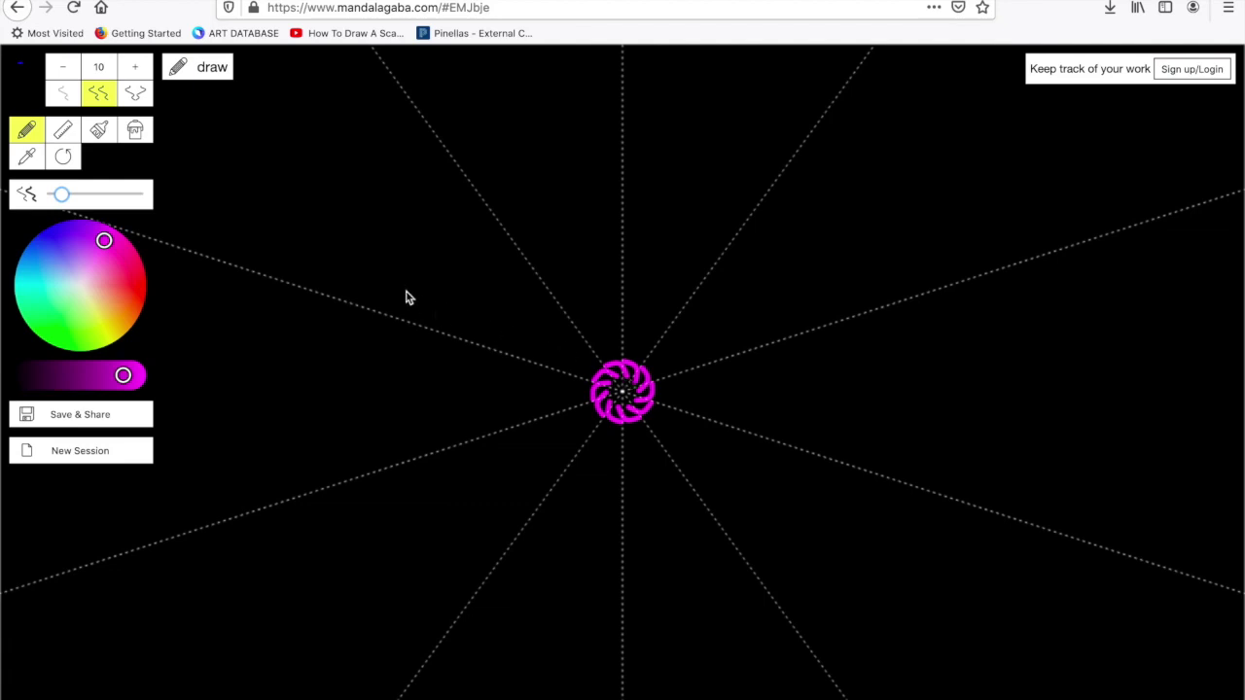
Draw two rings of purple petals around the magenta centre with brush thickness 3, using a lighter violet for the outer pointed ring.
drag(61, 194, 59, 196)
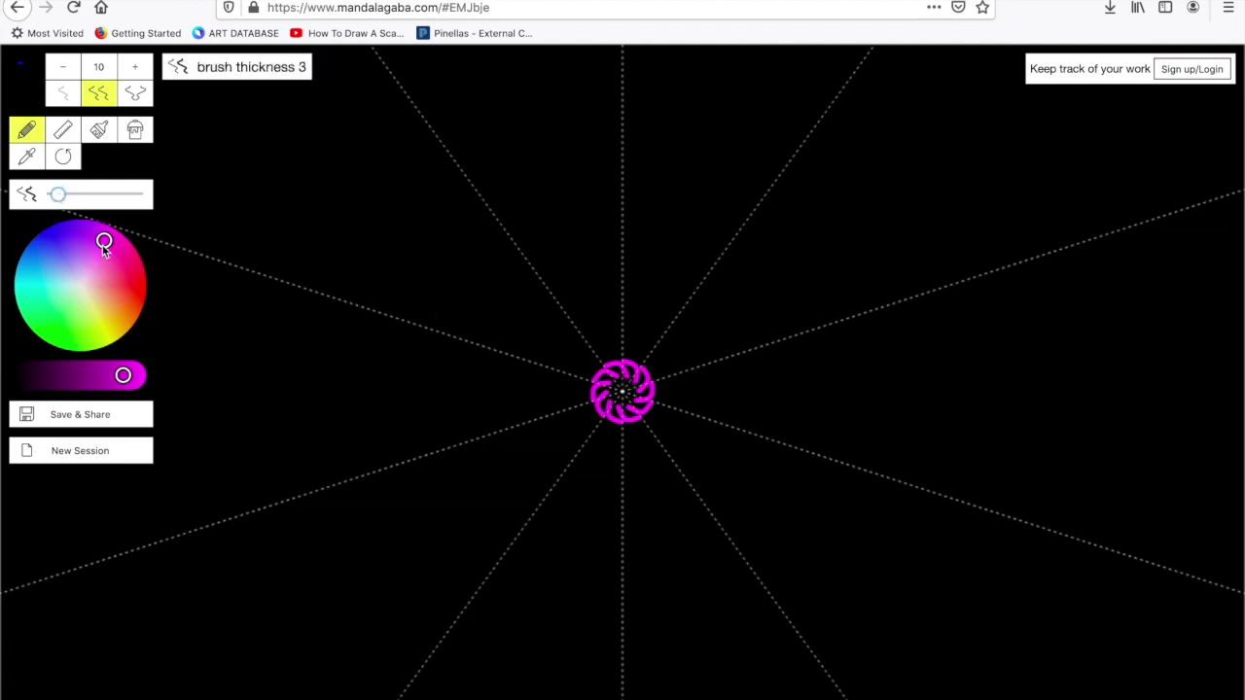
click(70, 245)
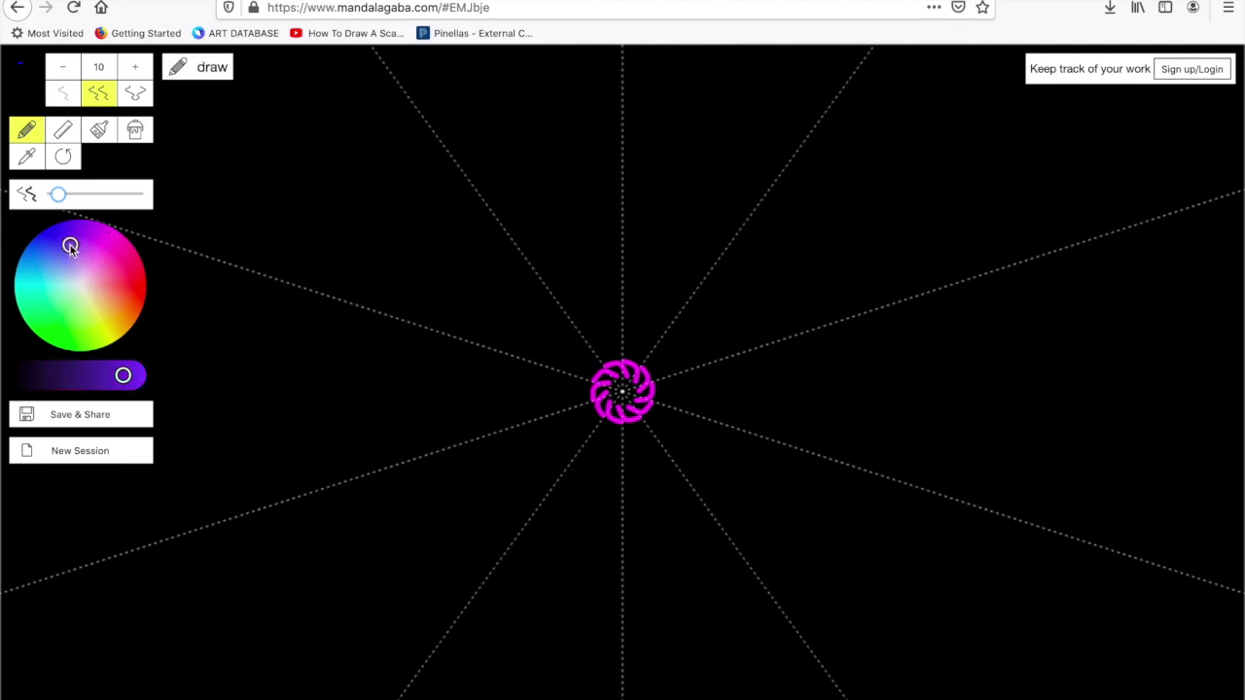
click(82, 235)
mouse_move(611, 370)
mouse_down()
mouse_move(626, 340)
mouse_move(637, 356)
mouse_up()
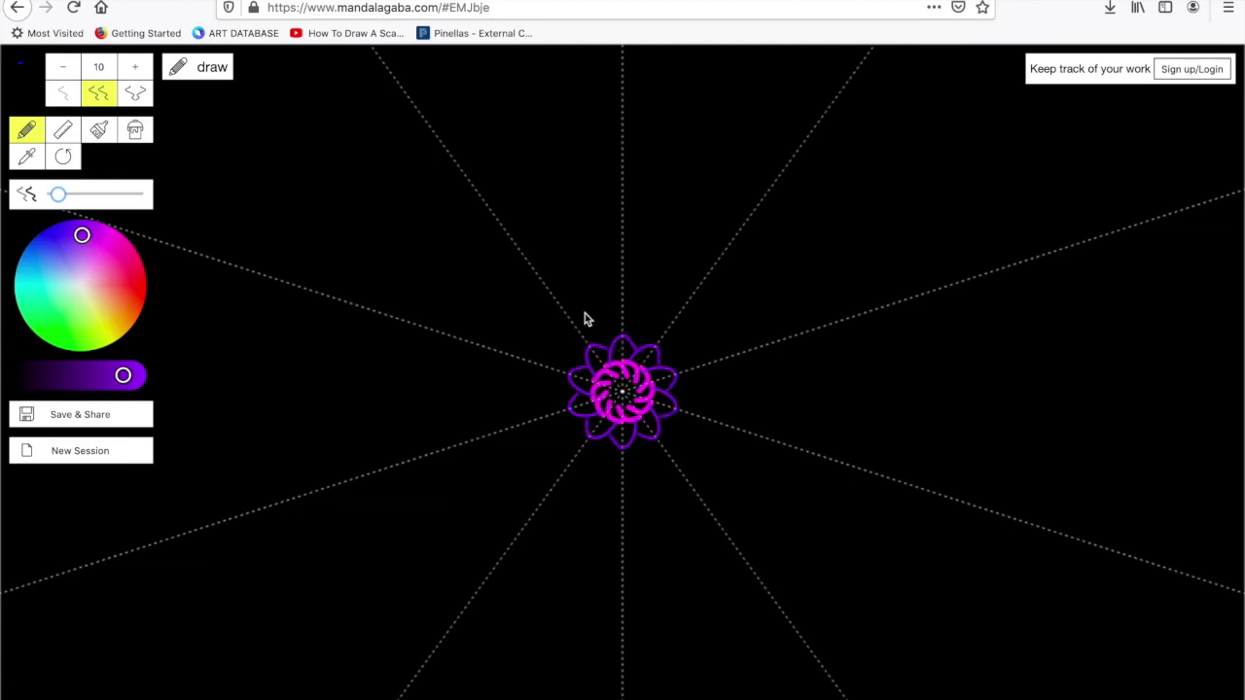
drag(53, 241, 78, 247)
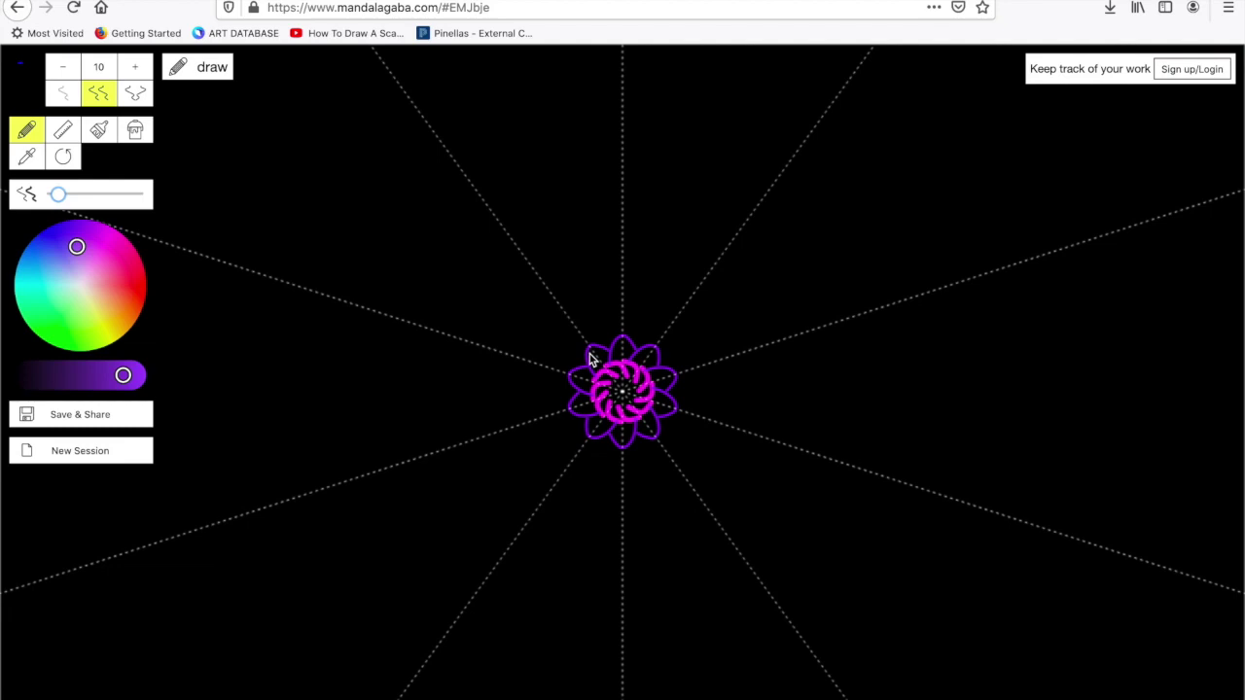
mouse_move(589, 350)
mouse_down()
mouse_move(591, 326)
mouse_move(622, 339)
mouse_up()
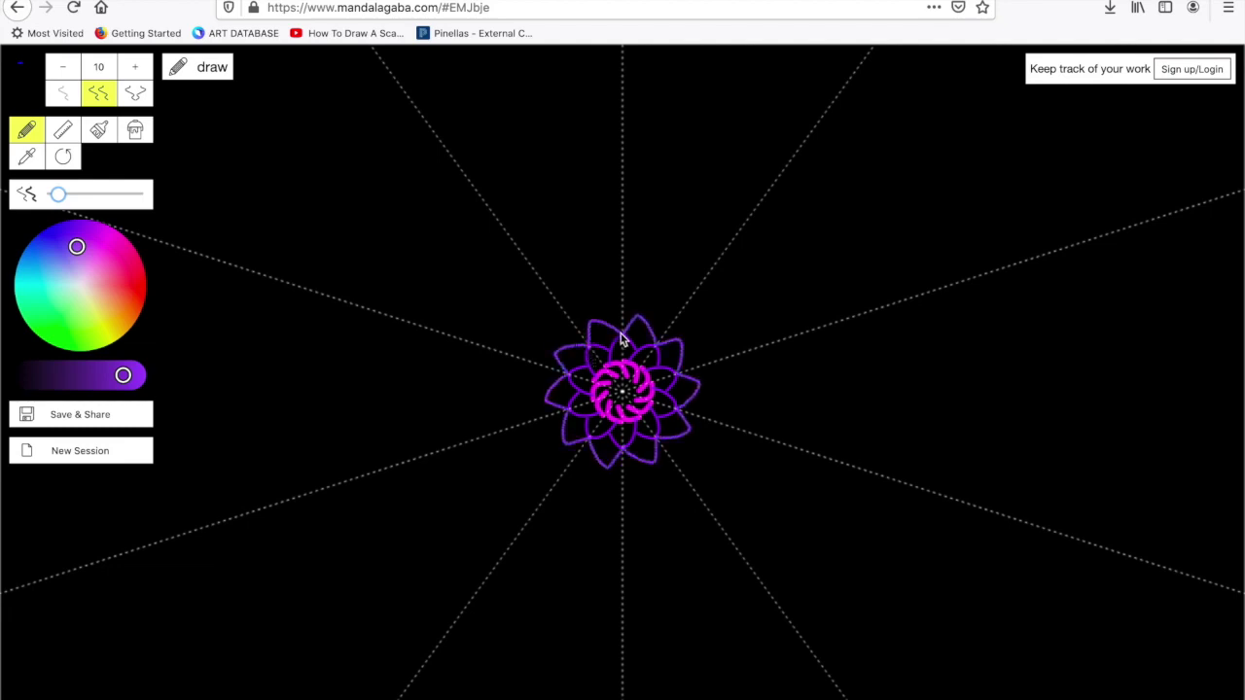
Switch to mirror and translate radial symmetry and draw two rings of light blue rounded petals around the purple ones.
click(140, 98)
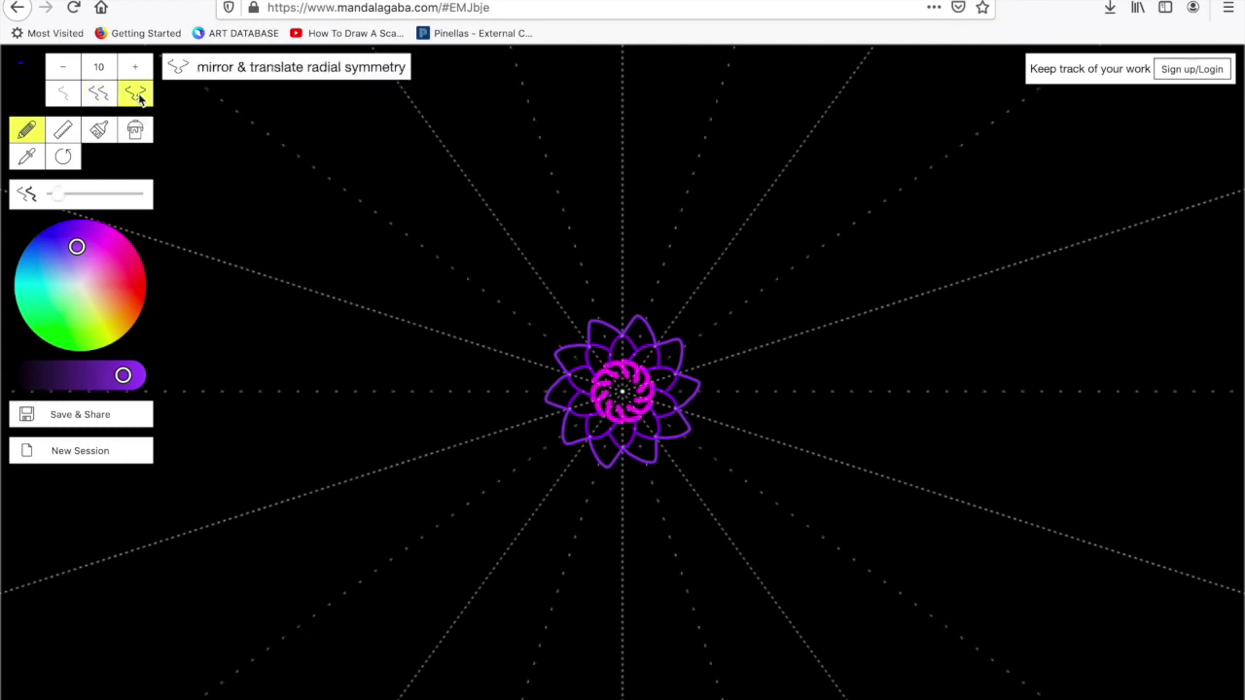
click(53, 282)
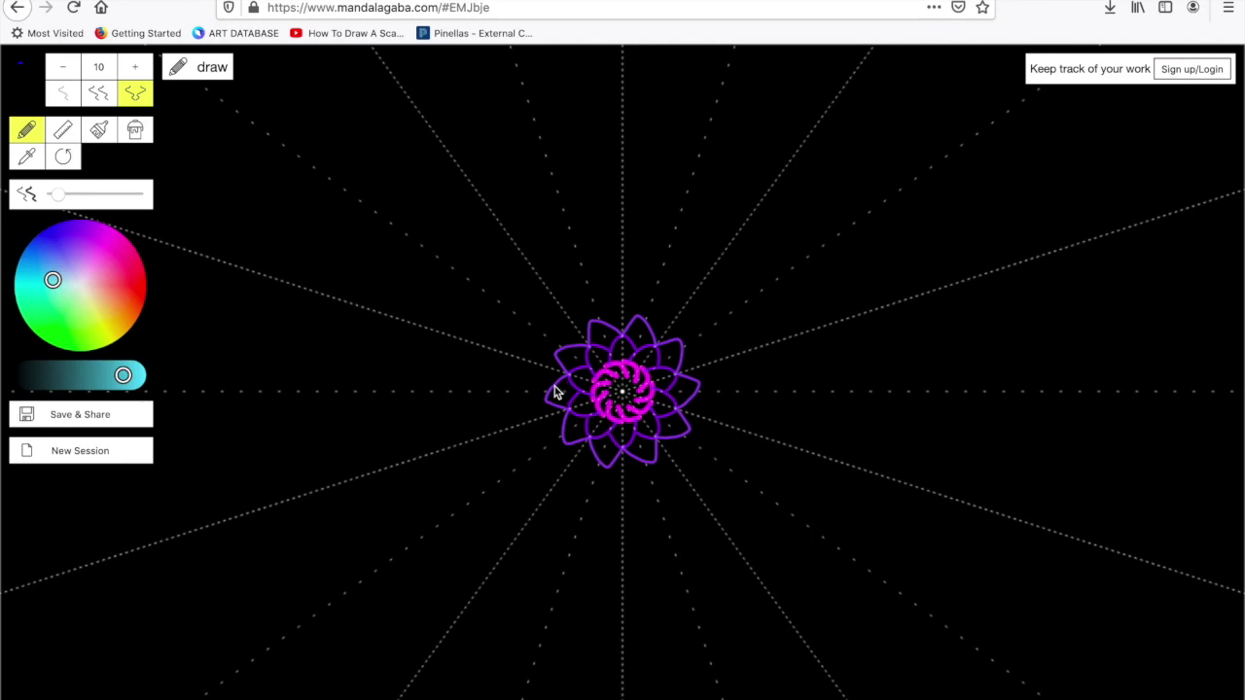
drag(550, 395, 539, 364)
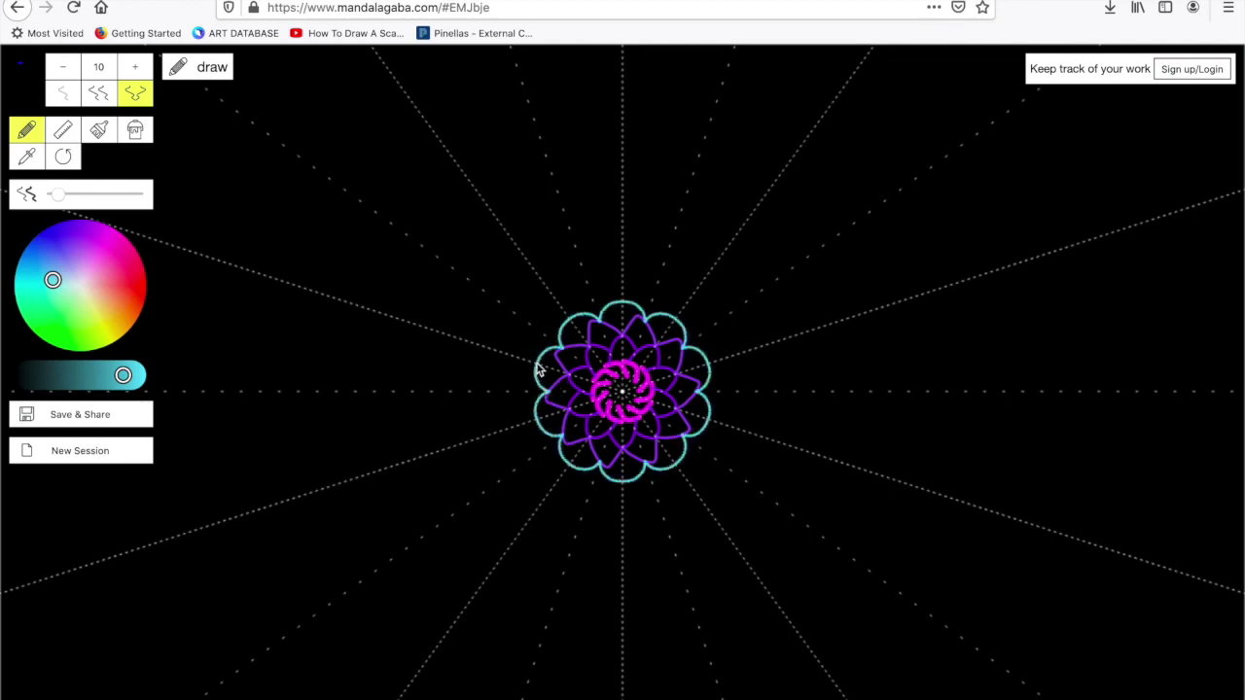
mouse_move(572, 323)
mouse_down()
mouse_move(568, 307)
mouse_move(588, 288)
mouse_up()
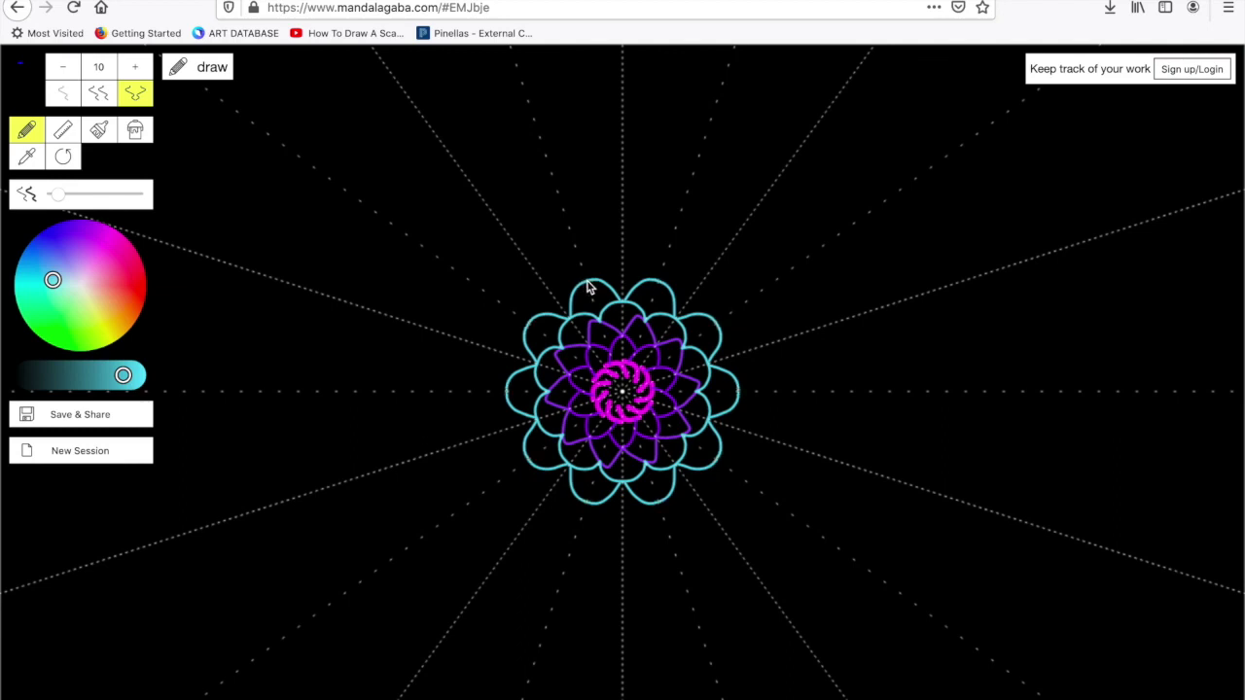
Add a ring of pointed mint green petals around the light blue ones and three nested magenta arcs between their tips.
drag(47, 327, 56, 303)
drag(533, 317, 533, 273)
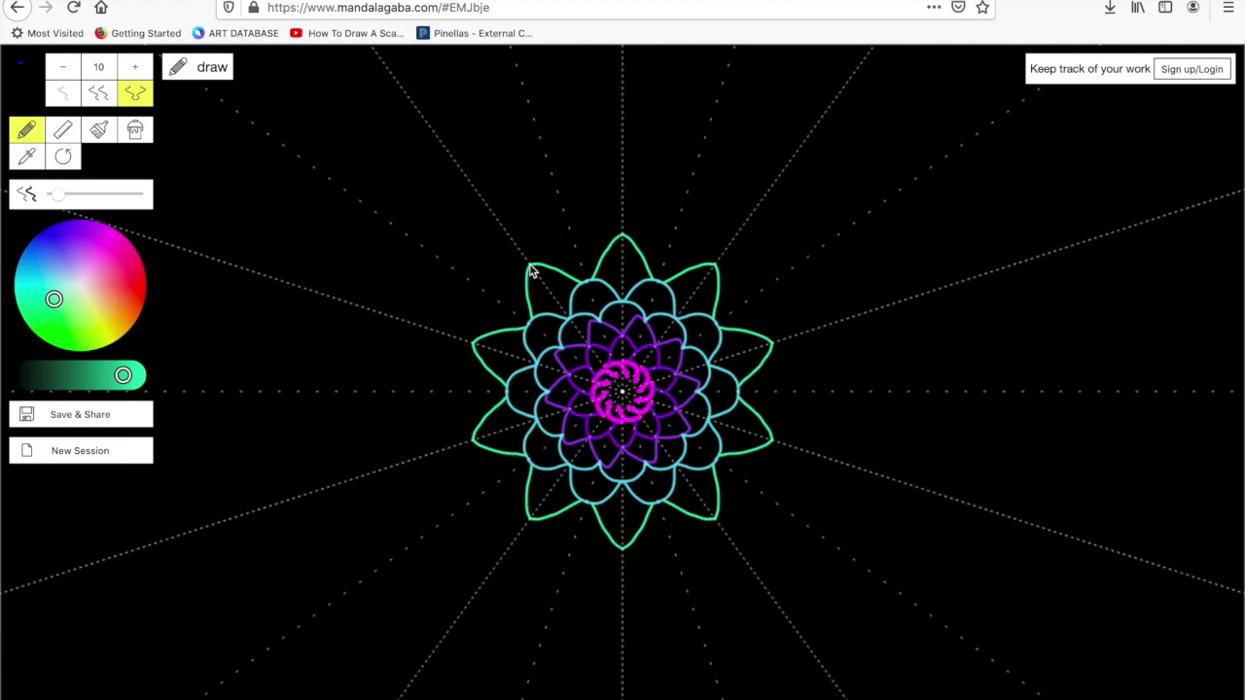
click(106, 240)
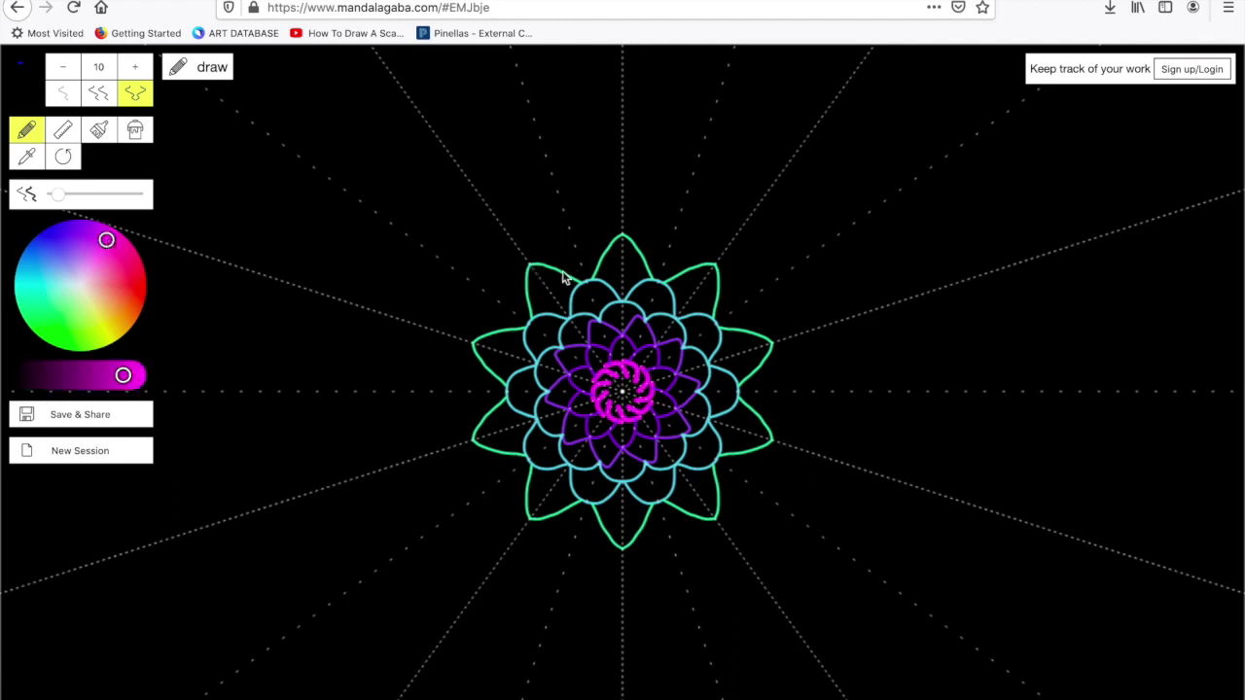
mouse_move(564, 278)
mouse_down()
mouse_move(578, 263)
mouse_move(562, 256)
mouse_move(578, 251)
mouse_move(542, 265)
mouse_move(574, 239)
mouse_up()
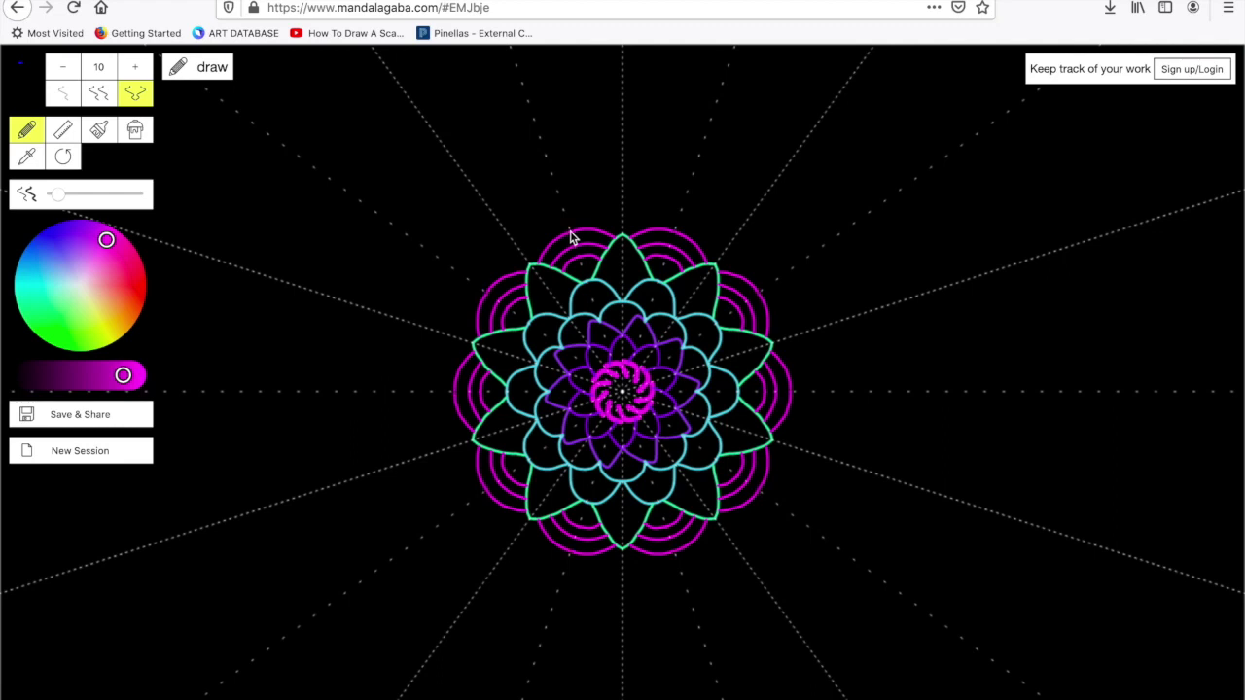
Draw a ring of large rounded purple petals enclosing the magenta arcs.
click(80, 243)
click(82, 236)
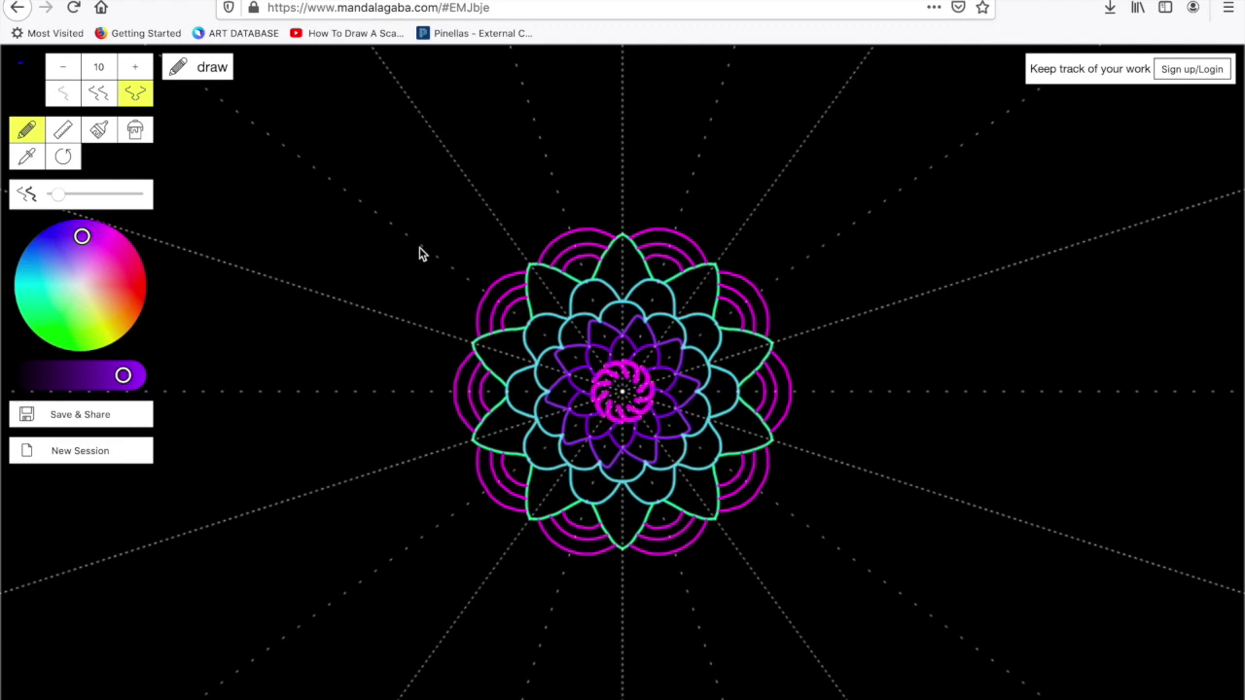
mouse_move(530, 270)
mouse_down()
mouse_move(516, 239)
mouse_move(526, 211)
mouse_move(560, 190)
mouse_up()
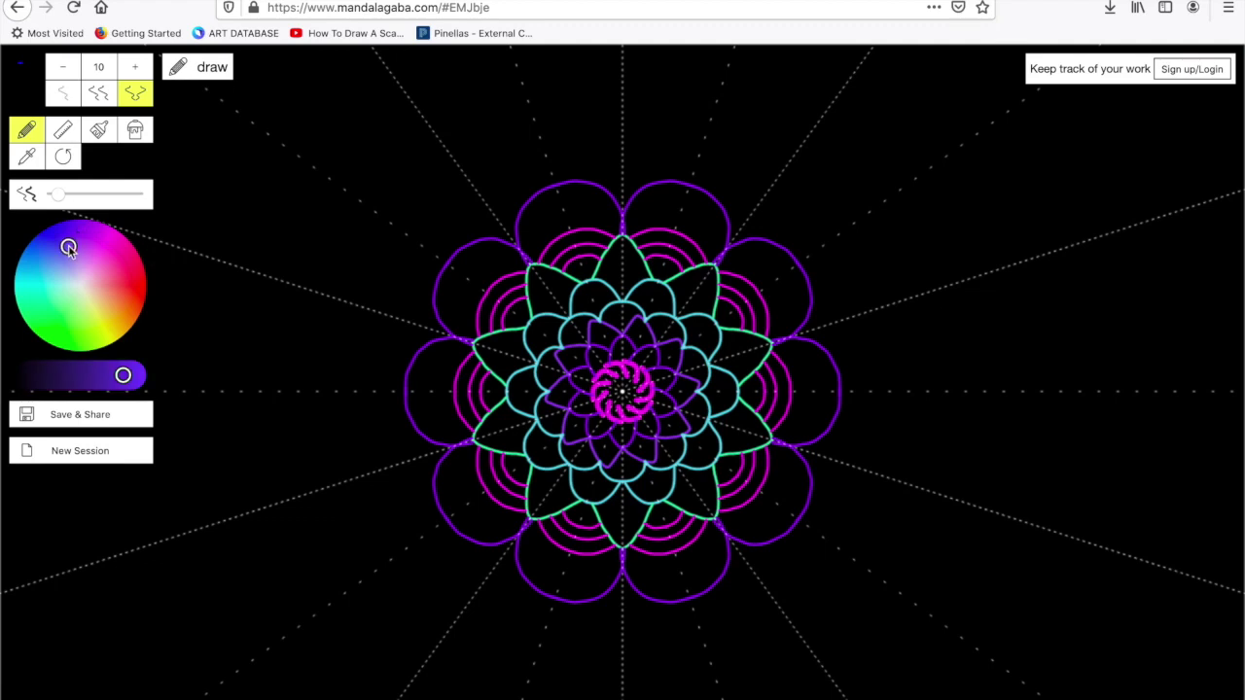
Decorate the large purple petals with turquoise wavy lines and dots, and surround them with overlapping layers of pointed green petals.
drag(70, 249, 68, 247)
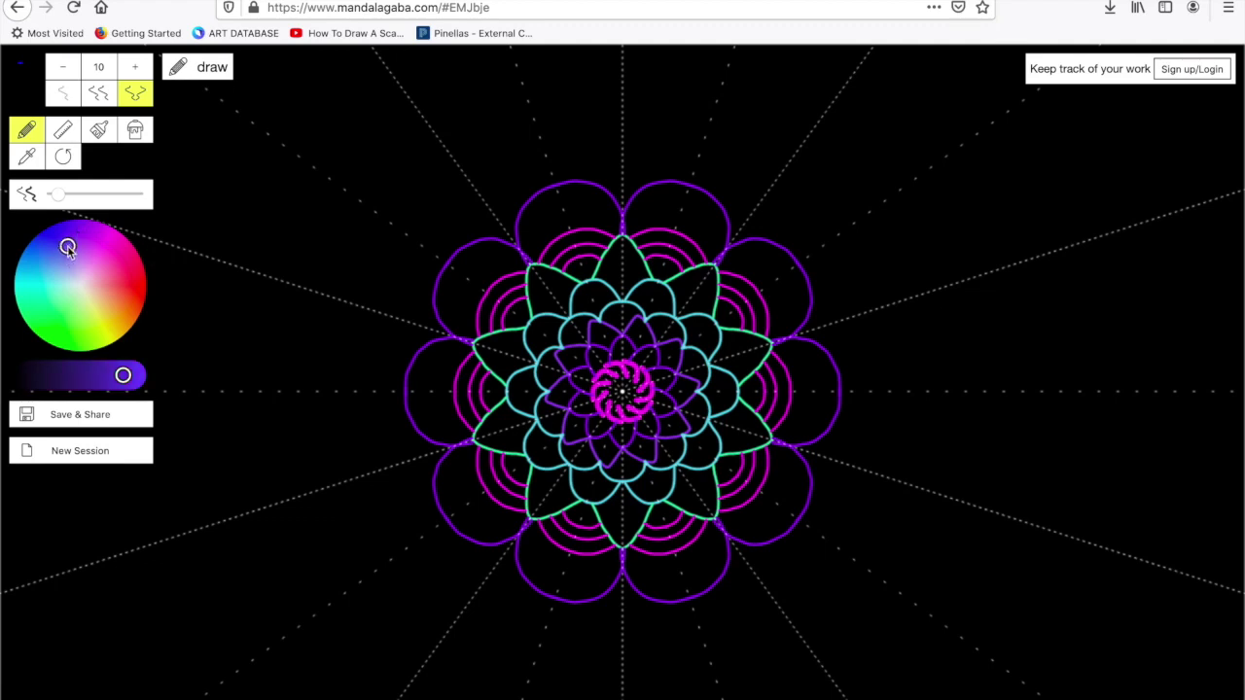
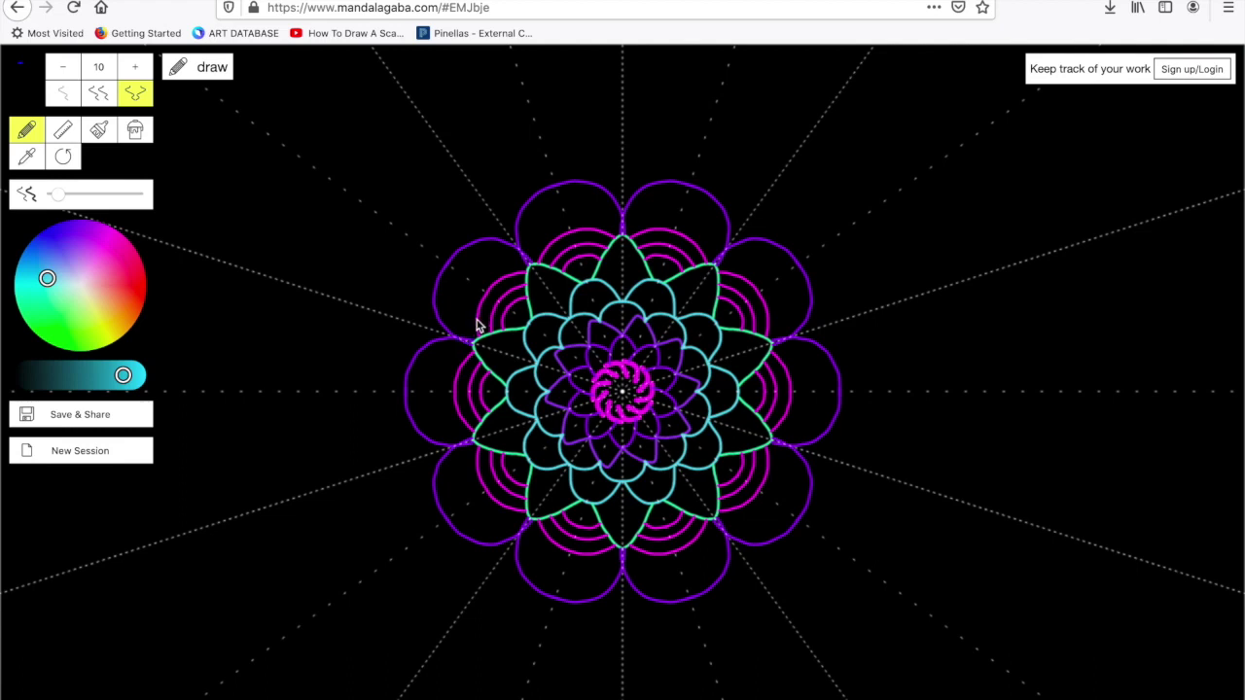
mouse_move(475, 341)
mouse_down()
mouse_move(473, 298)
mouse_move(585, 247)
mouse_up()
click(671, 202)
click(69, 322)
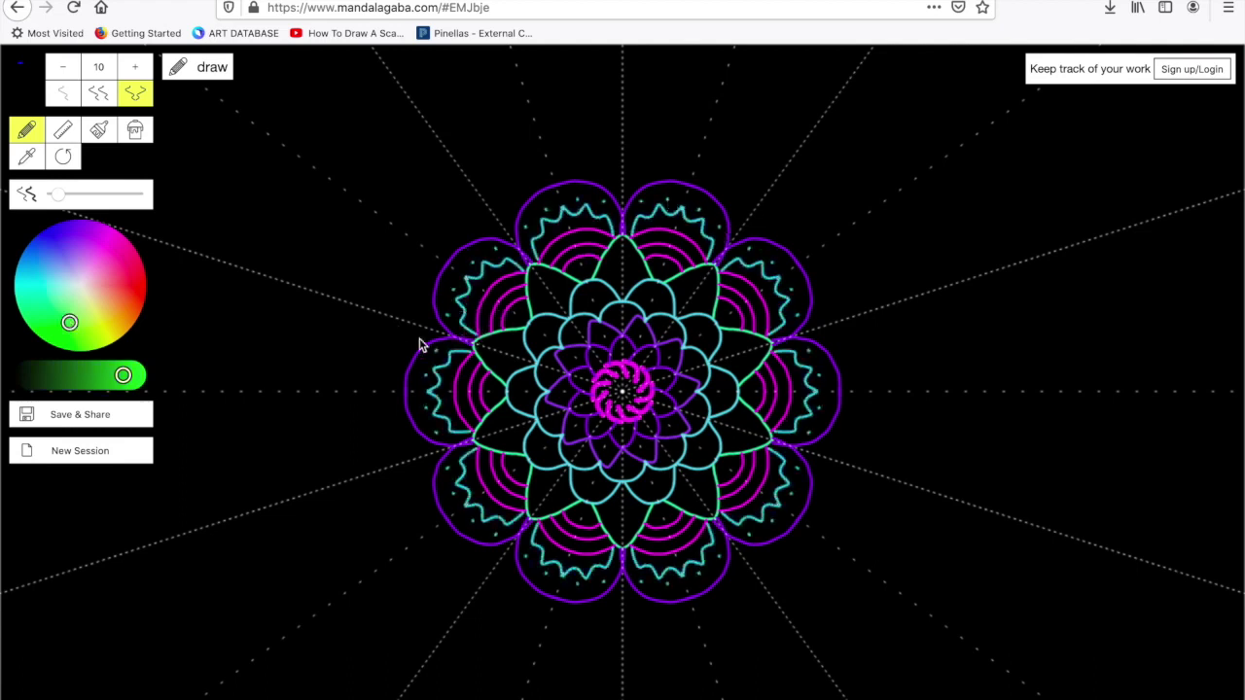
mouse_move(405, 395)
mouse_down()
mouse_move(375, 311)
mouse_move(390, 222)
mouse_move(411, 210)
mouse_move(431, 136)
mouse_up()
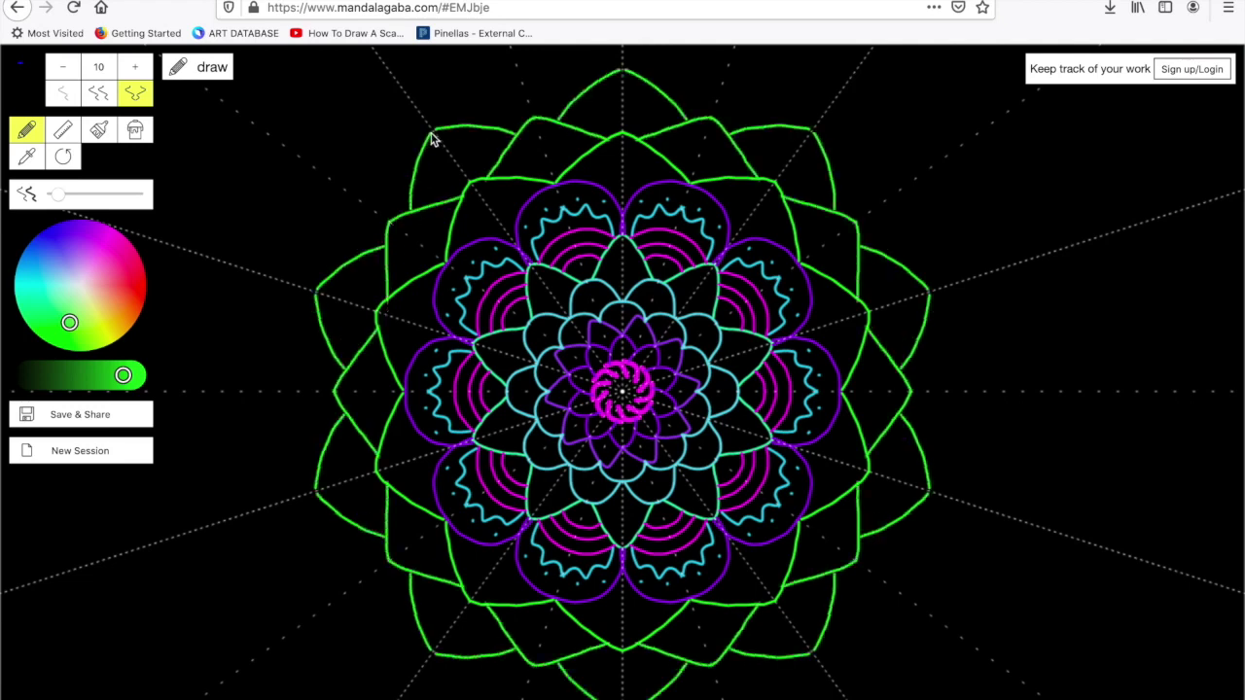
Fill the outer green petals with leaf-vein strokes and dots in a darker green, undoing the last mark along the way.
click(64, 323)
click(117, 376)
drag(117, 377, 102, 375)
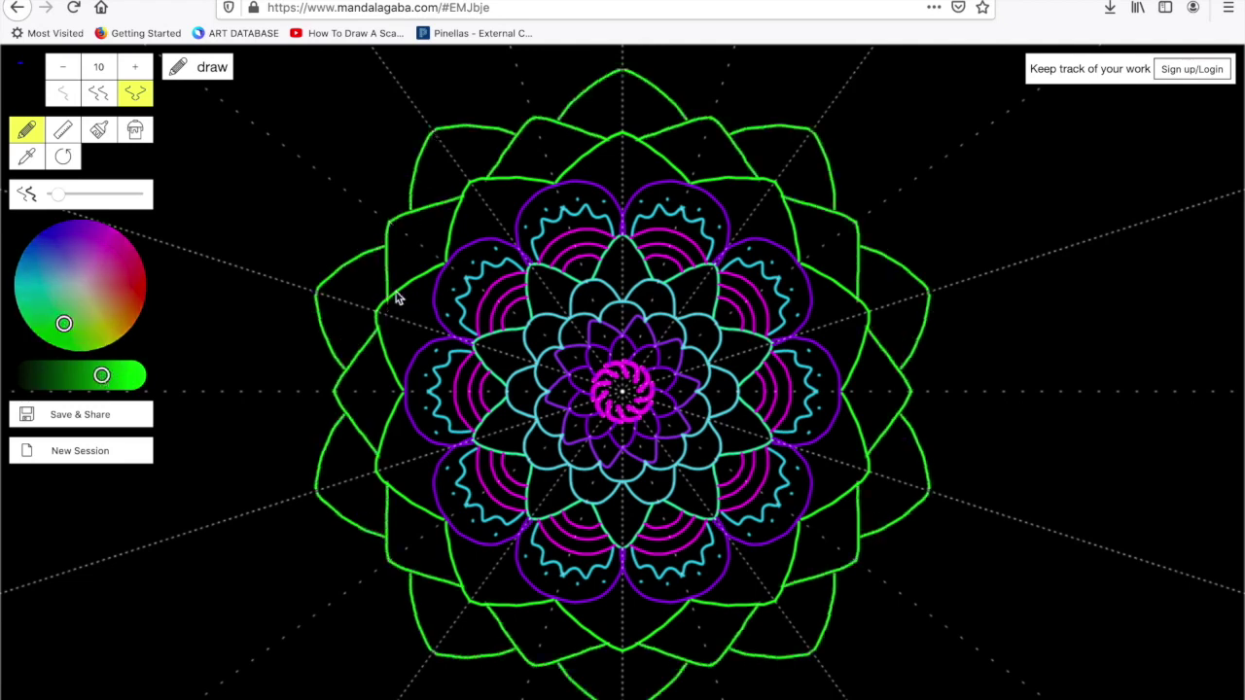
mouse_move(435, 276)
mouse_down()
mouse_move(425, 229)
mouse_move(401, 261)
mouse_move(421, 232)
mouse_up()
mouse_move(626, 140)
mouse_down()
mouse_move(606, 123)
mouse_move(626, 100)
mouse_up()
mouse_move(625, 185)
mouse_down()
mouse_move(626, 201)
mouse_move(630, 156)
mouse_up()
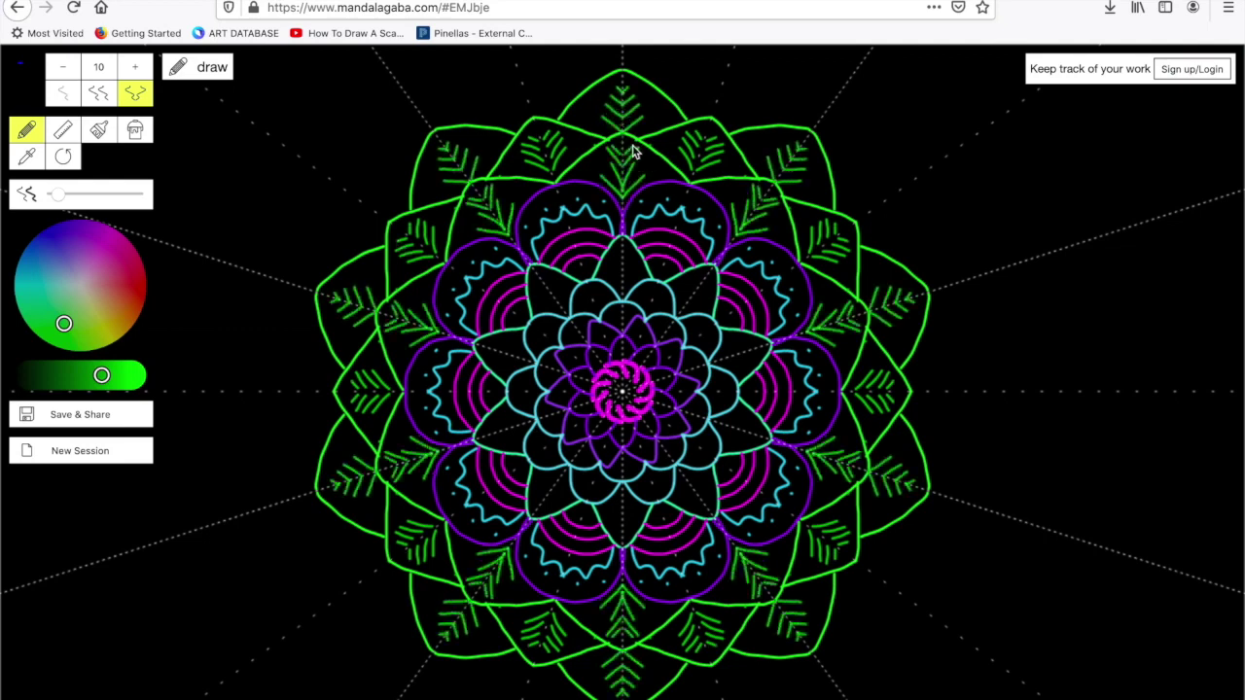
click(62, 156)
mouse_move(626, 188)
mouse_down()
mouse_move(613, 152)
mouse_move(680, 178)
mouse_move(649, 160)
mouse_move(681, 144)
mouse_up()
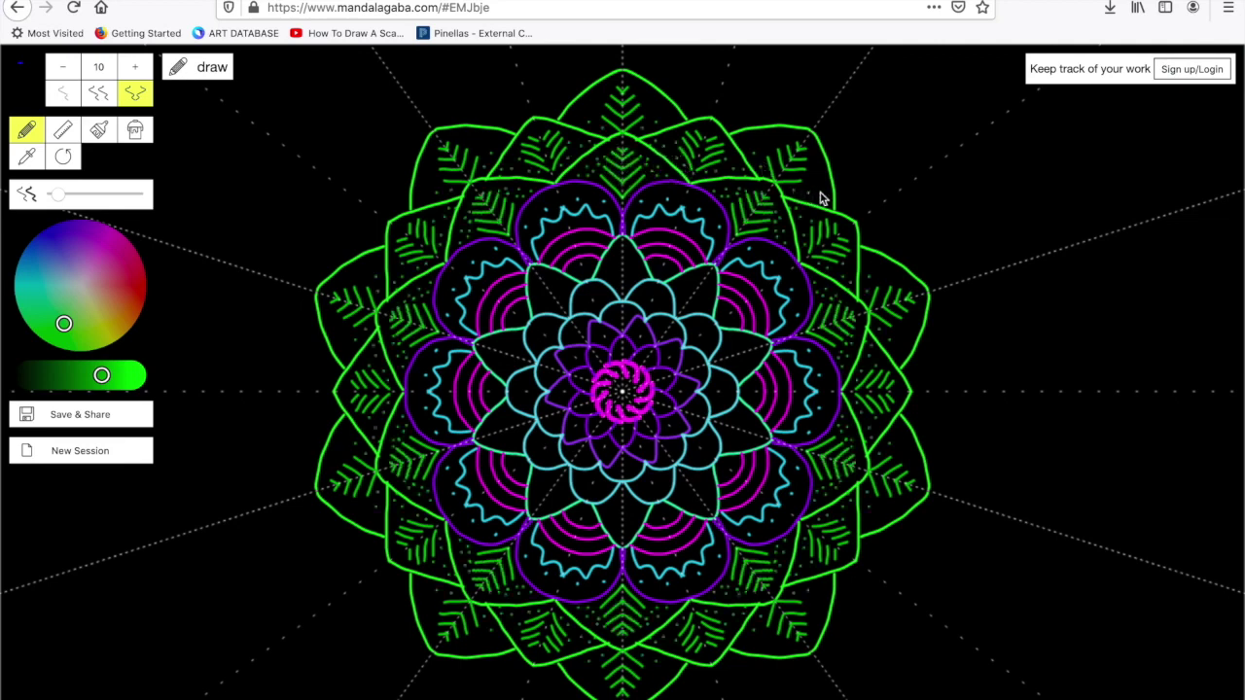
Draw bright white arcs between the outer magenta arcs.
click(80, 290)
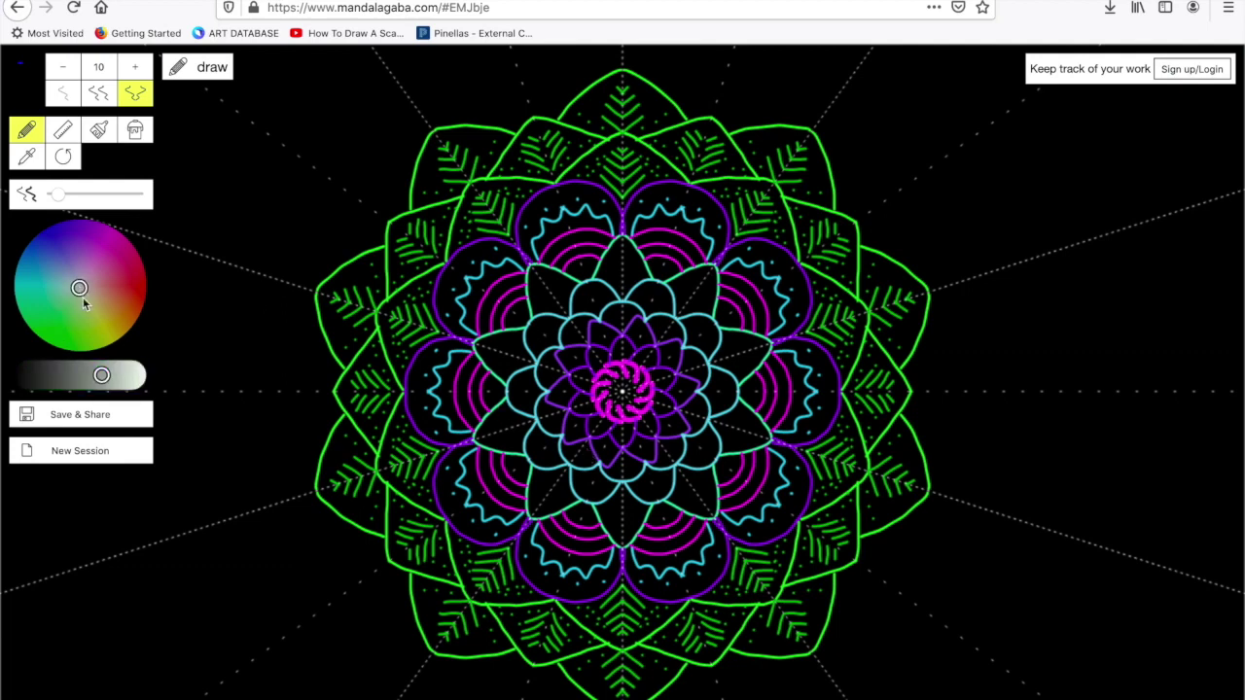
drag(102, 374, 128, 375)
drag(477, 435, 469, 376)
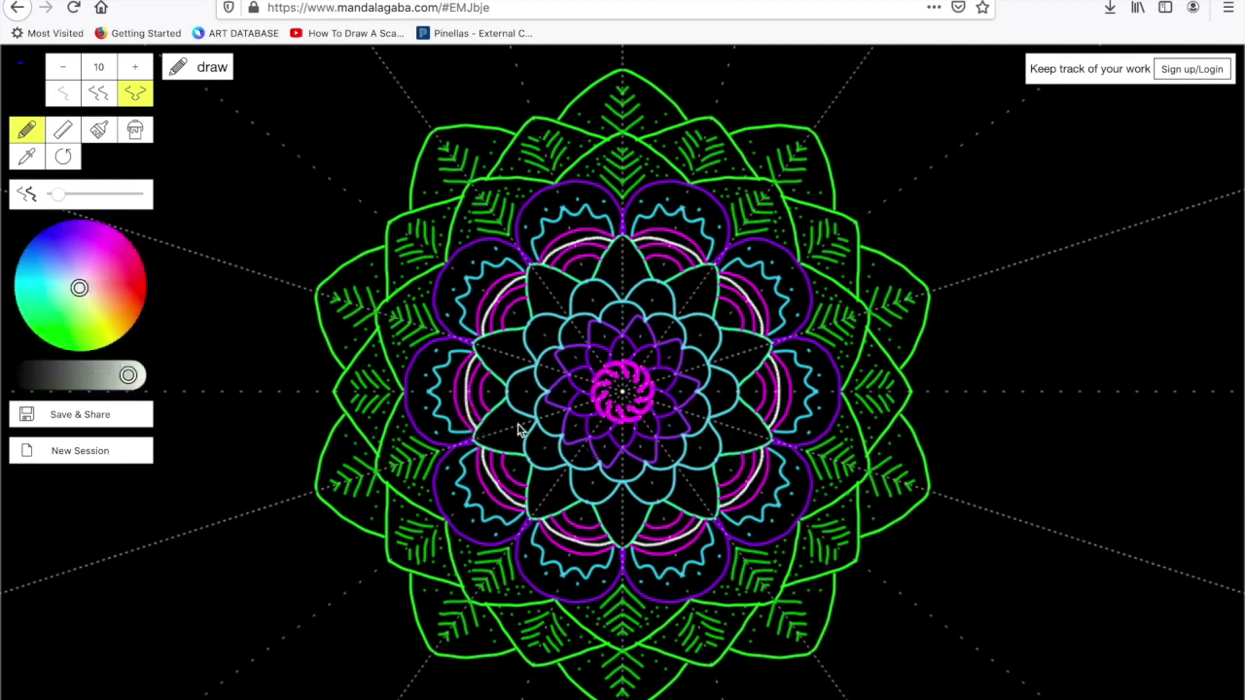
Add purple detail lines inside the central purple petals and fill the pointed turquoise petals with bright green leaf-vein strokes and dots.
alt+click(595, 377)
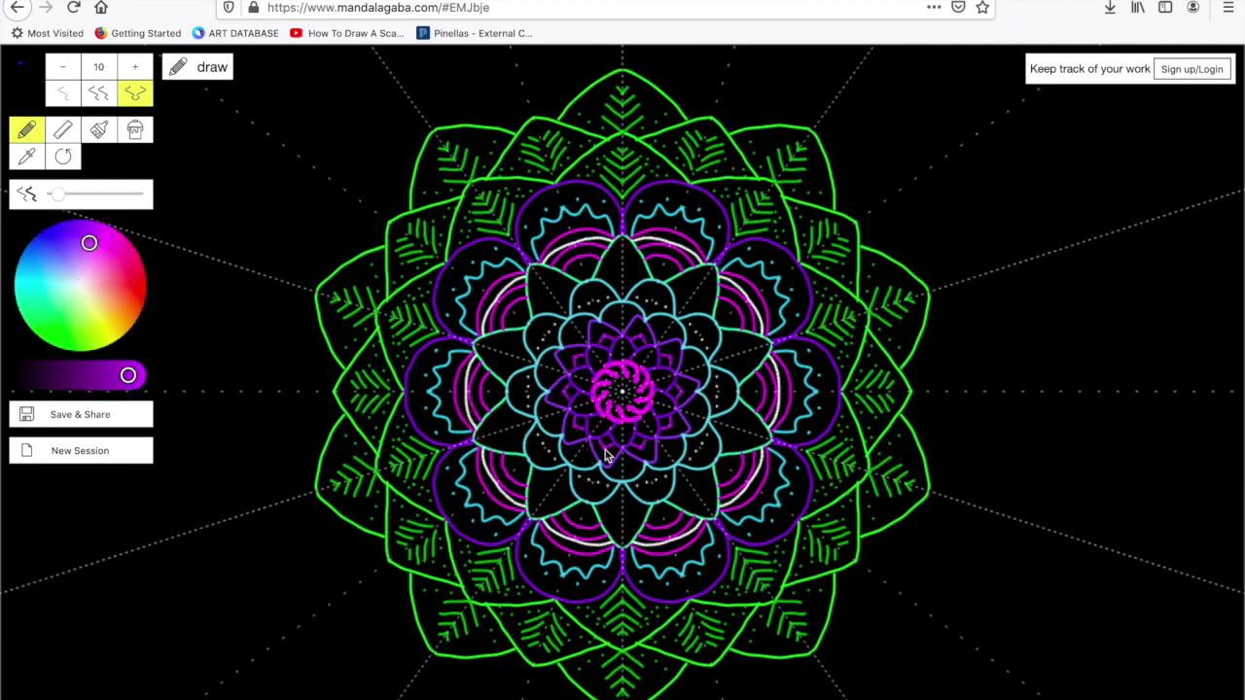
click(73, 337)
mouse_move(514, 419)
mouse_down()
mouse_move(524, 434)
mouse_move(486, 445)
mouse_up()
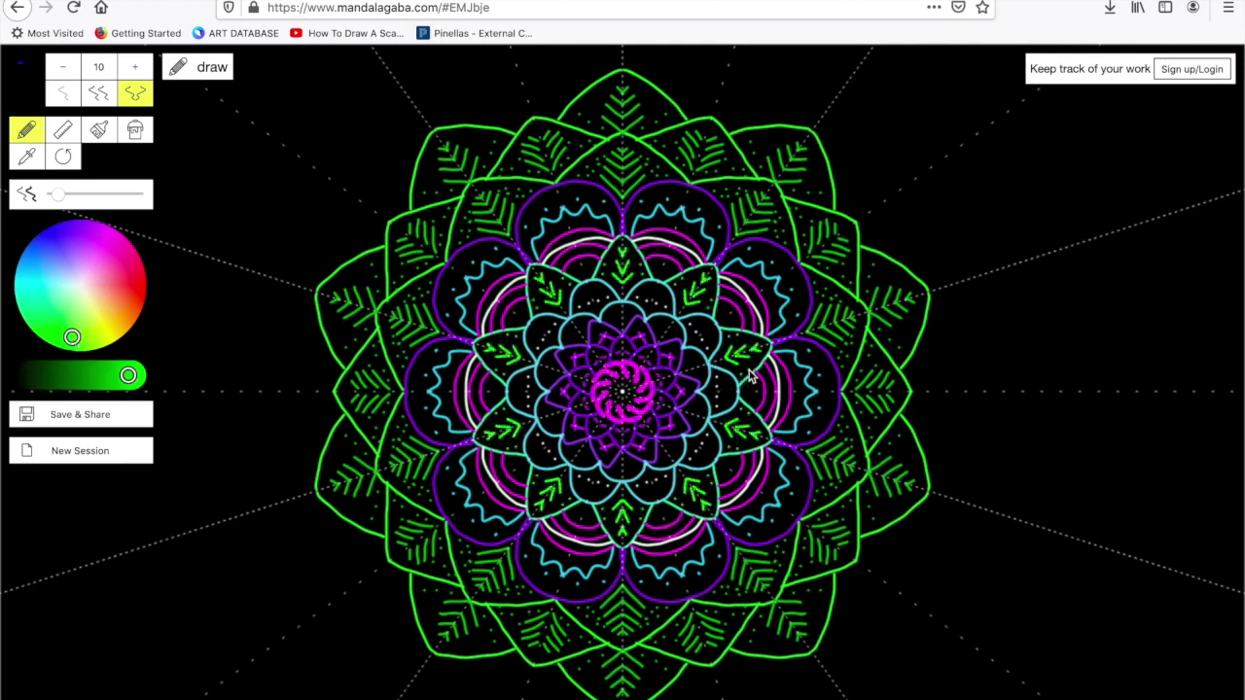
Draw turquoise arcs inside the small rounded turquoise petals and turquoise spokes within the magenta circle at the mandala's centre.
alt+click(522, 380)
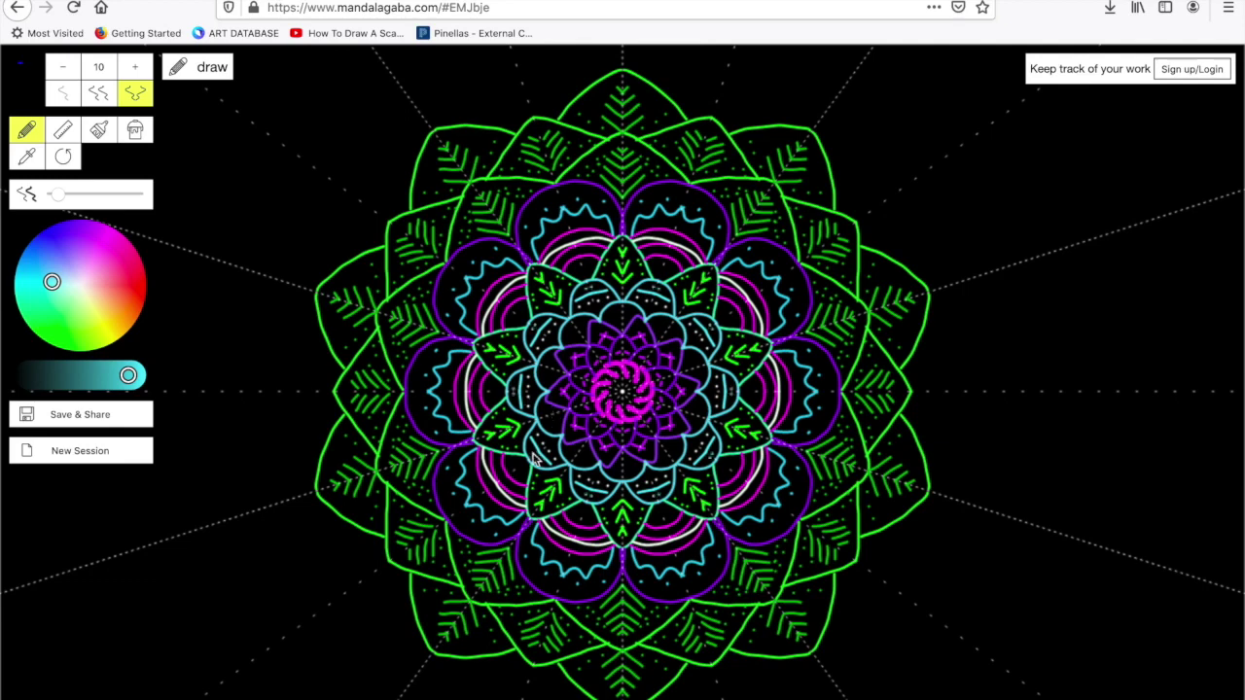
drag(537, 455, 546, 478)
drag(662, 469, 667, 450)
drag(615, 381, 622, 390)
Trace turquoise lines just inside the outlines of the outer green petals, undoing one stray stroke along the way.
drag(413, 416, 392, 468)
drag(356, 428, 345, 478)
key(ctrl+z)
drag(354, 381, 325, 290)
drag(378, 438, 393, 500)
drag(346, 355, 375, 445)
Double the outlines of the large purple petals and fill their bases with additional purple and magenta arcs.
click(85, 243)
mouse_move(536, 258)
mouse_down()
mouse_move(516, 235)
mouse_move(574, 188)
mouse_up()
mouse_move(645, 260)
mouse_down()
mouse_move(672, 251)
mouse_move(642, 243)
mouse_move(681, 247)
mouse_up()
drag(492, 341, 493, 297)
mouse_move(487, 411)
mouse_down()
mouse_move(475, 432)
mouse_move(469, 369)
mouse_up()
Add blue arcs between the magenta arcs and the turquoise wavy lines in the large purple petals.
click(87, 228)
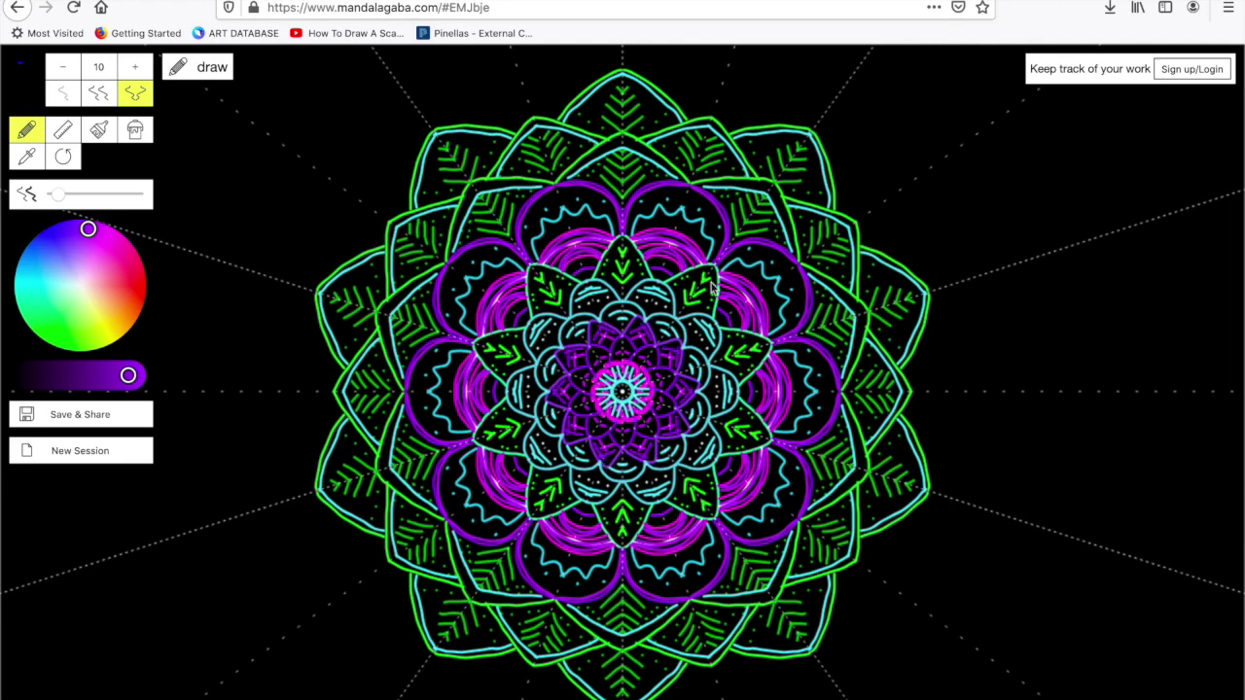
click(55, 245)
drag(463, 334, 485, 288)
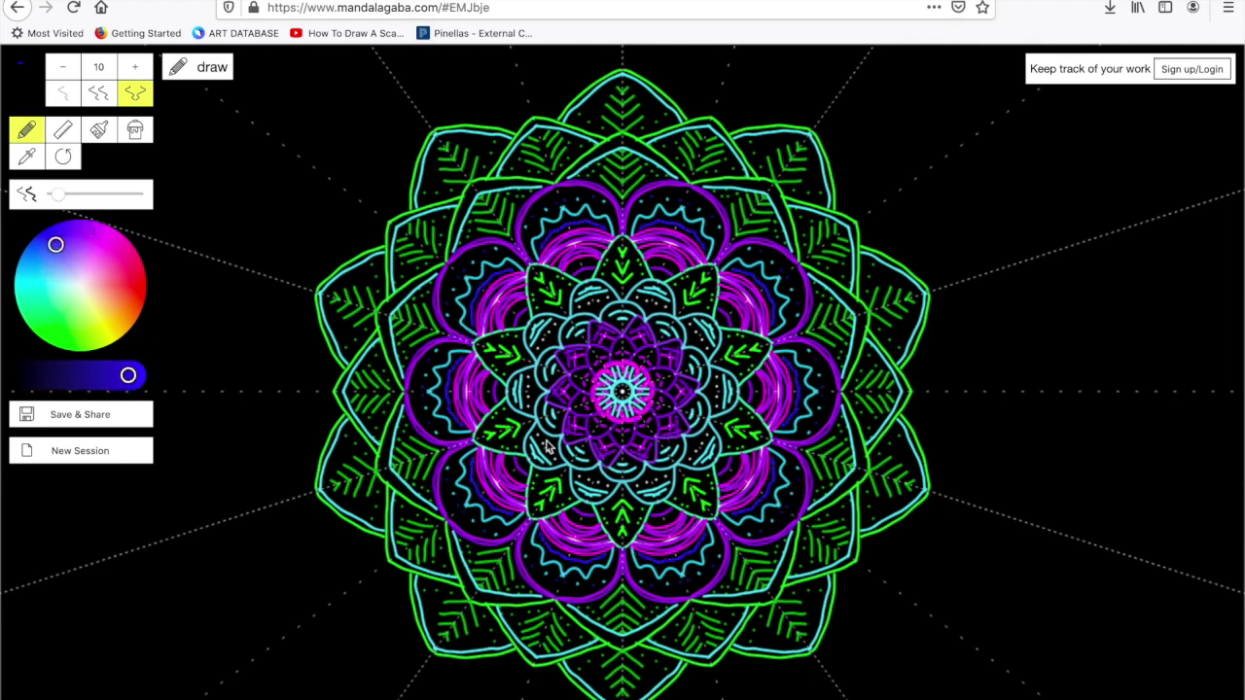
Turn off mirrored drawing, render the finished mandala for sharing and save it as a PNG file.
key(m)
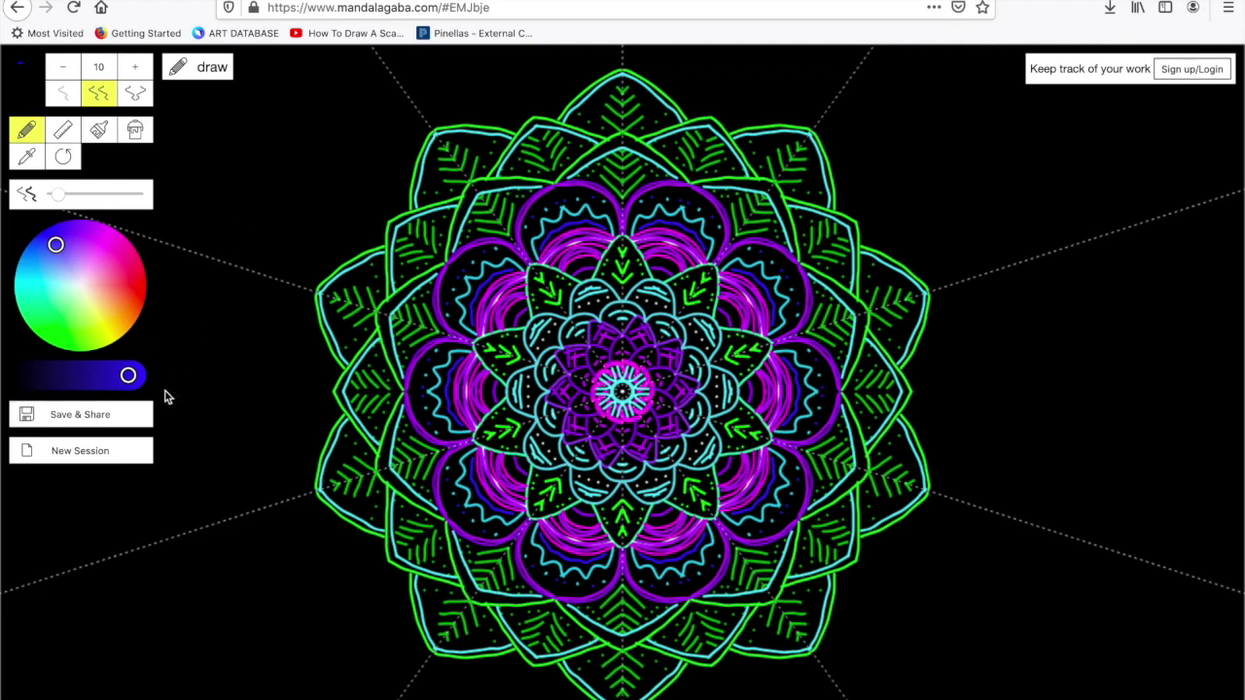
click(80, 421)
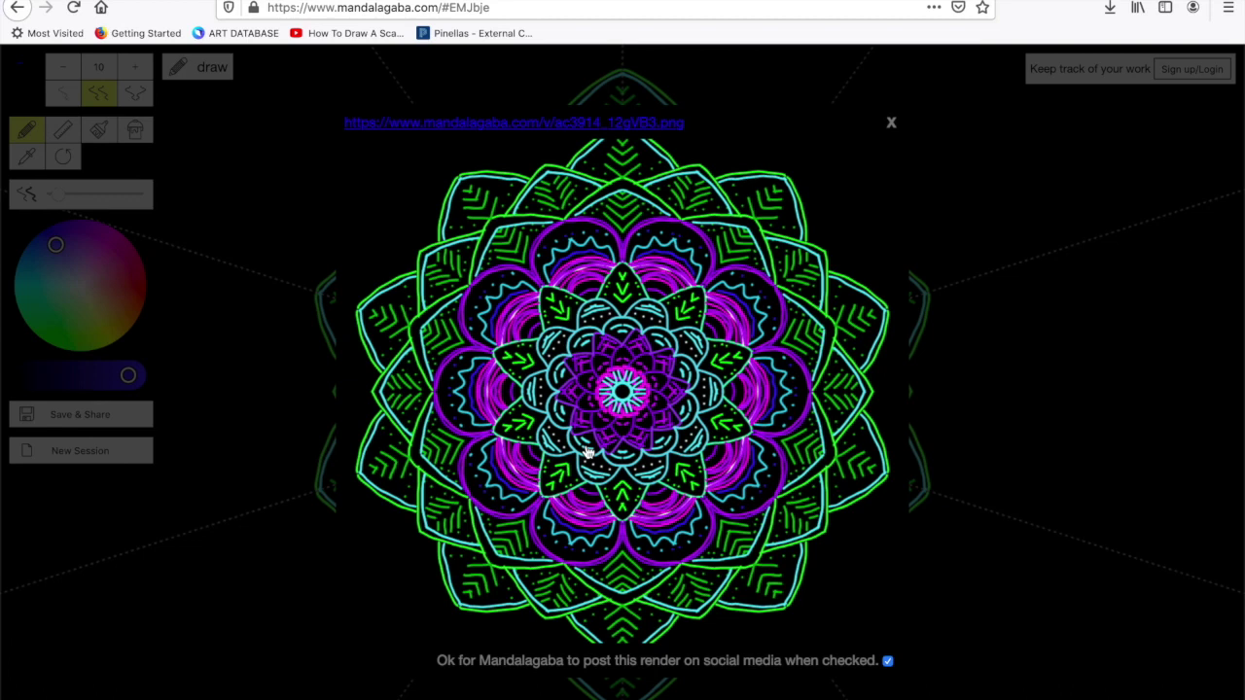
click(627, 376)
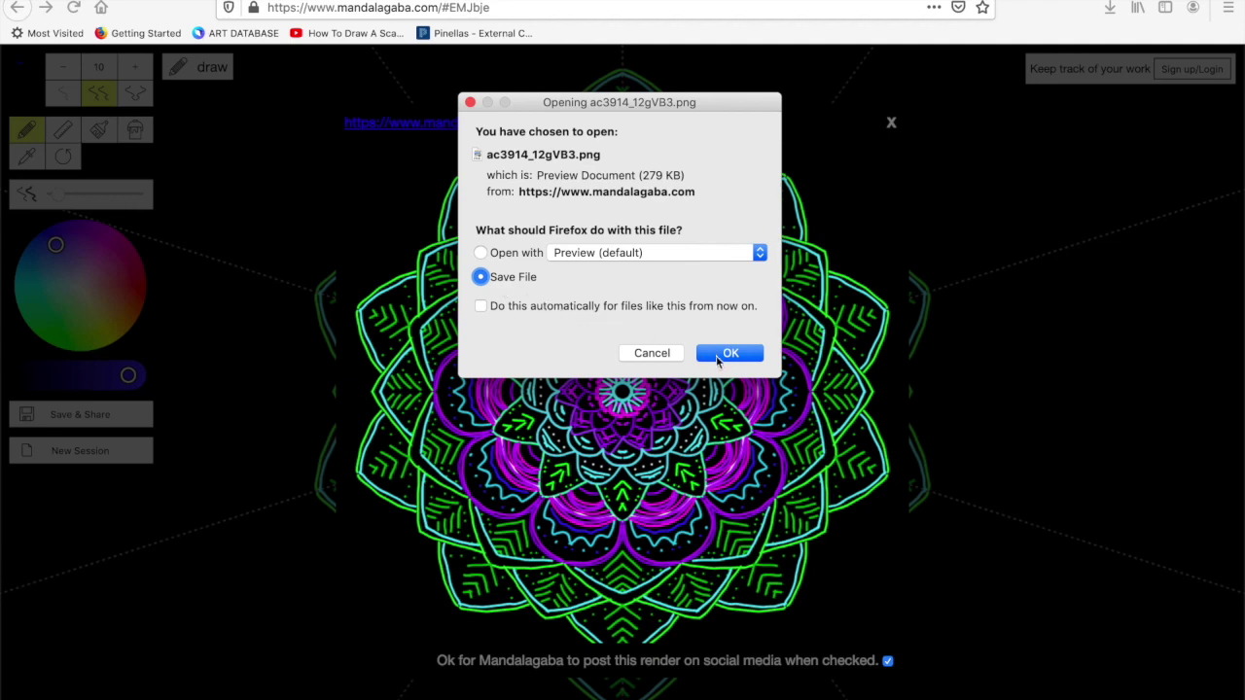
click(728, 354)
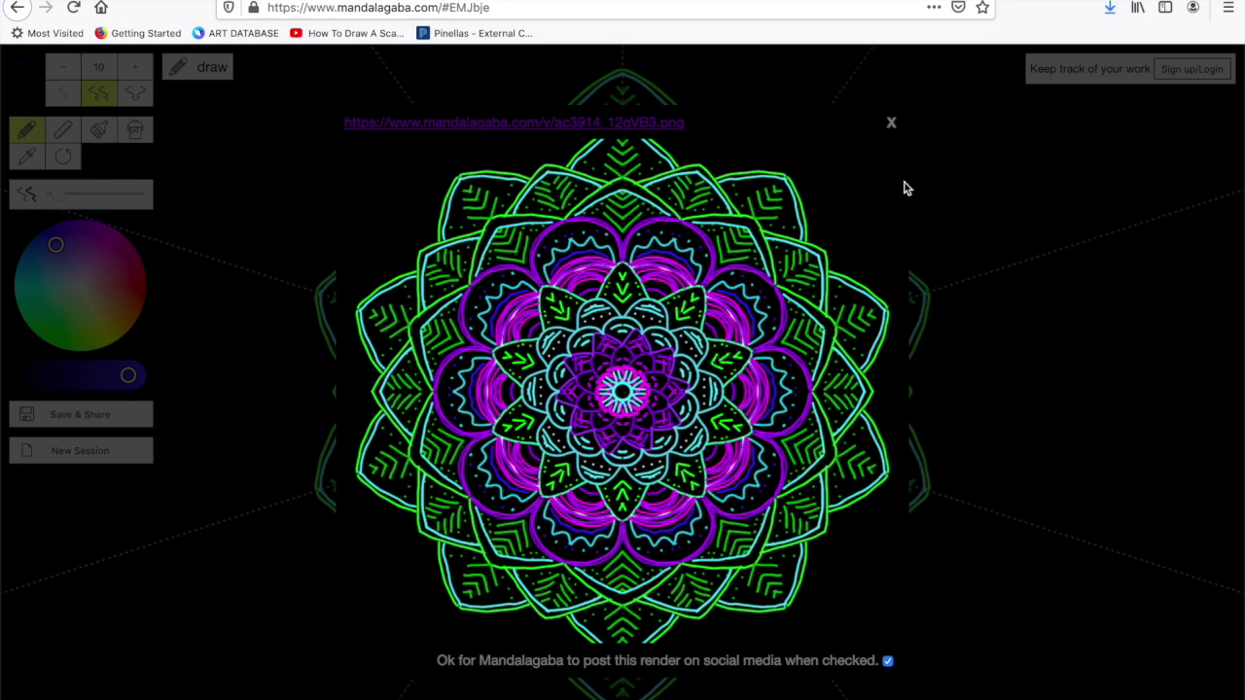
Open the downloaded mandala PNG in Preview and rename it with the artist's name followed by "Mandala Art".
click(1111, 9)
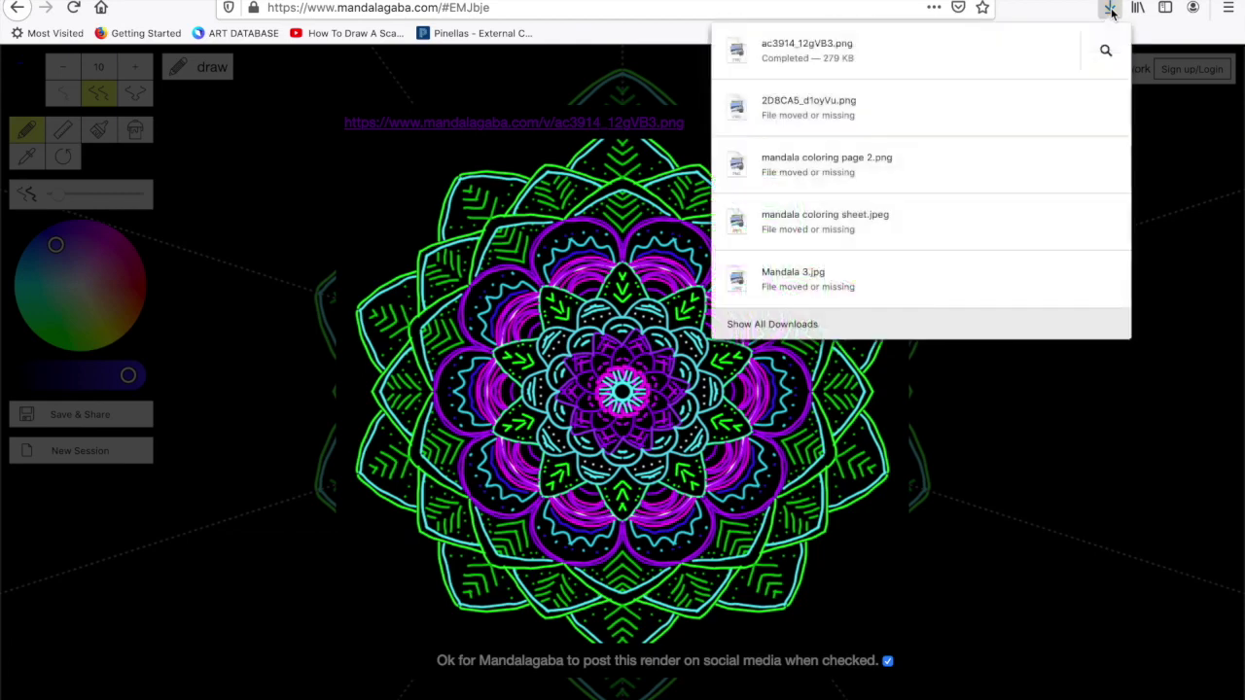
click(889, 54)
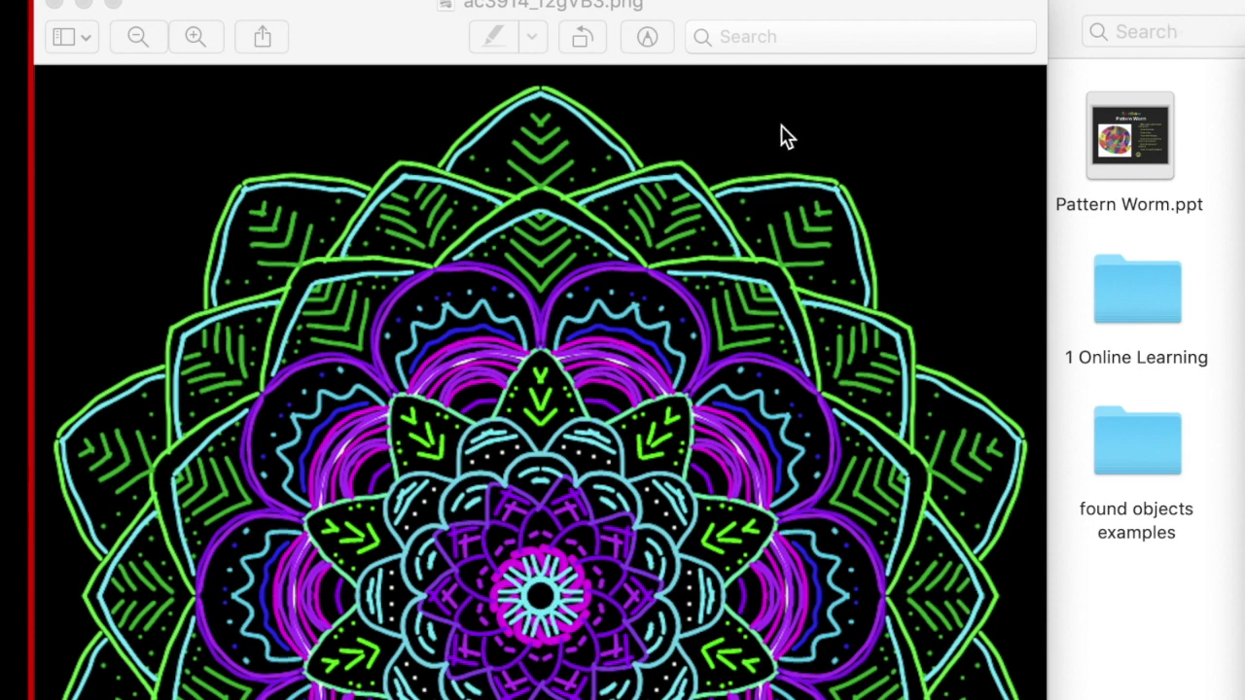
click(587, 18)
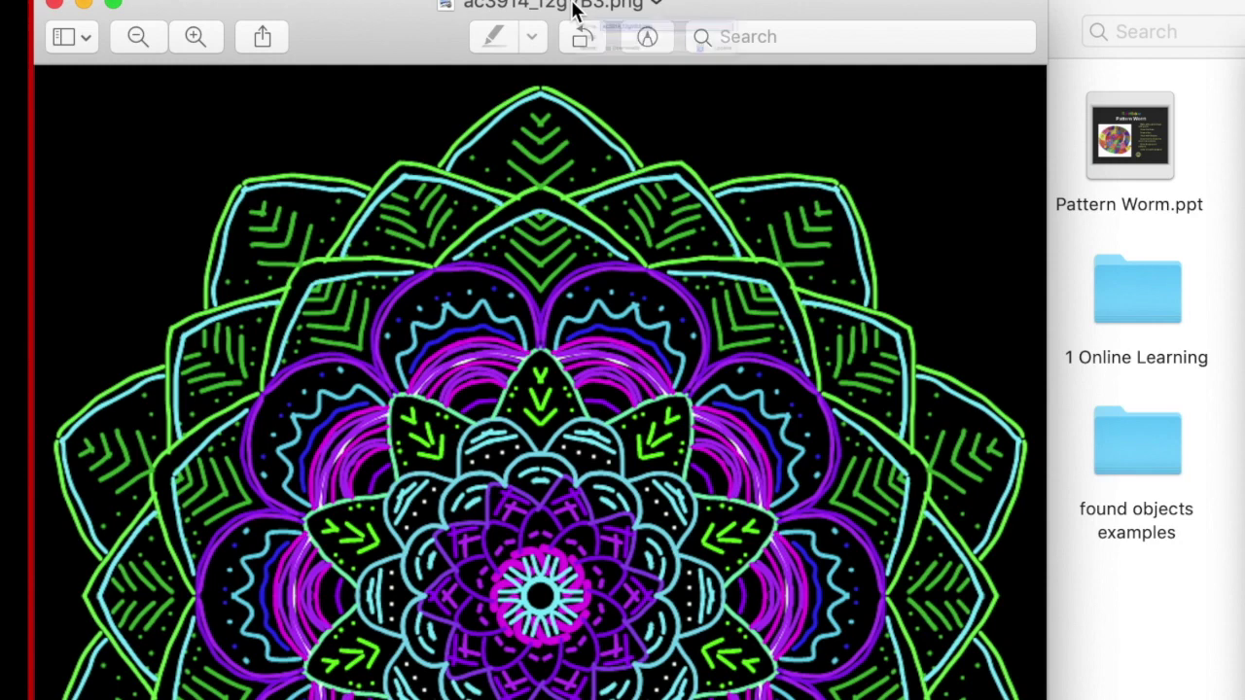
click(576, 8)
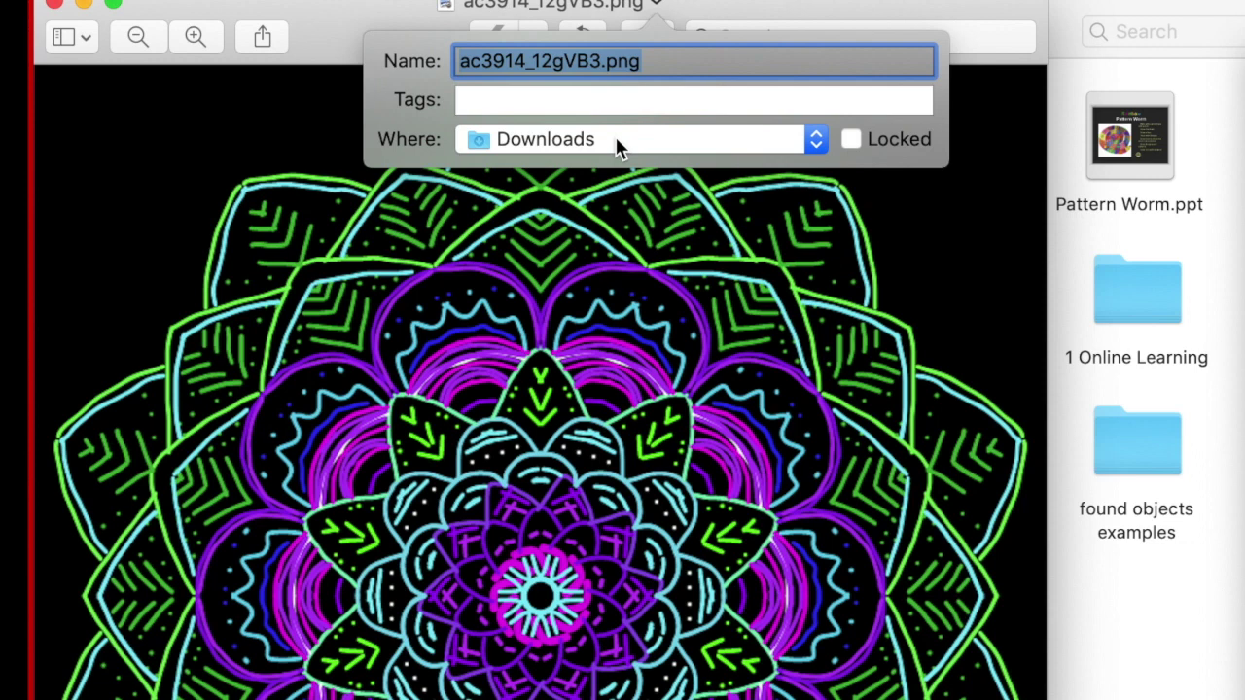
text(Ms. Z Ma)
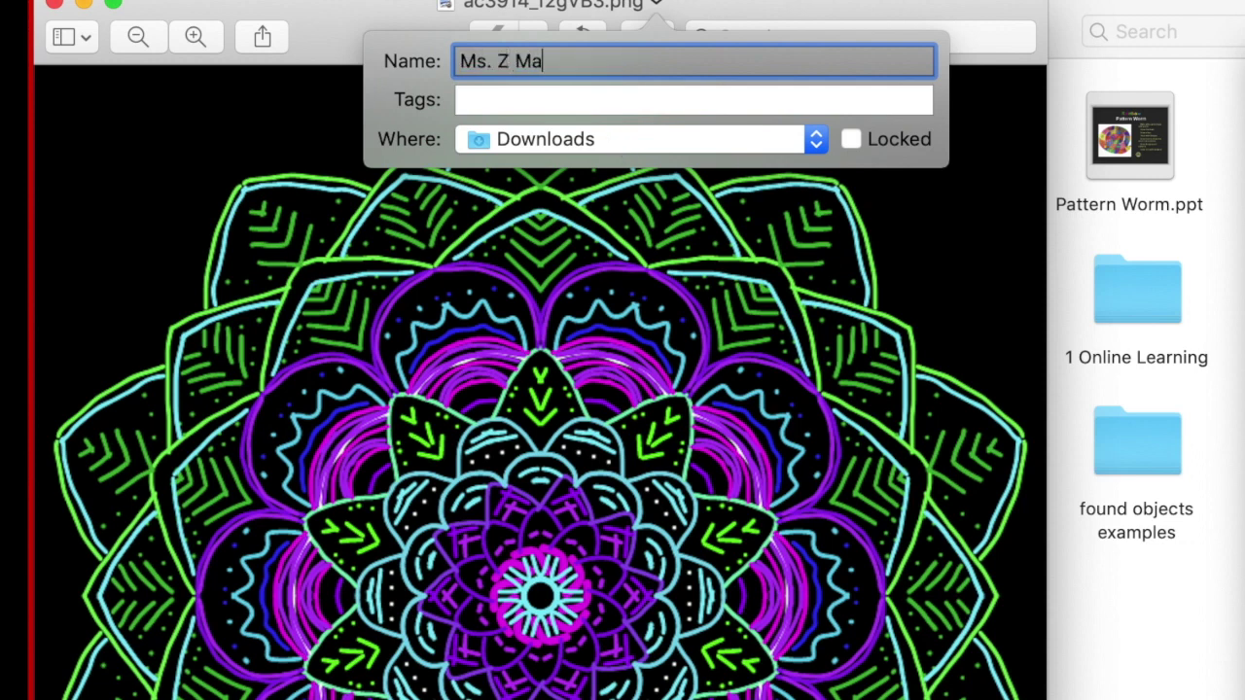
text(ndala Art)
Move the renamed mandala image from Downloads to the Art Online folder.
click(616, 139)
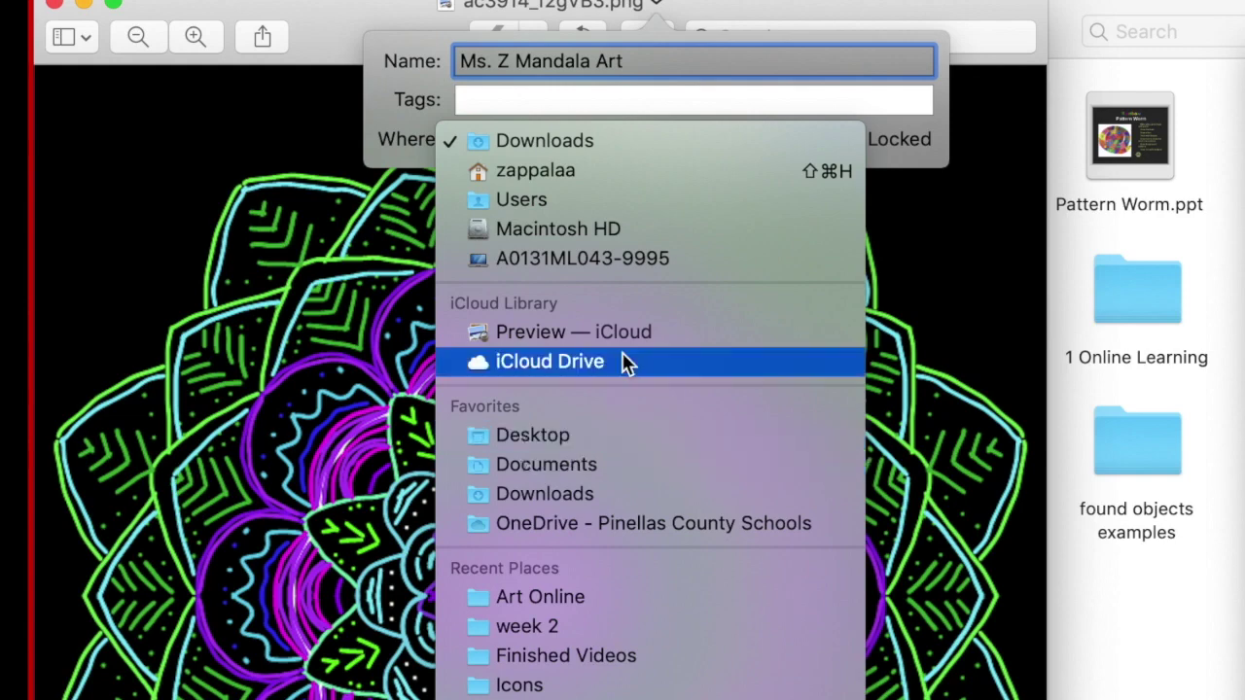
click(645, 599)
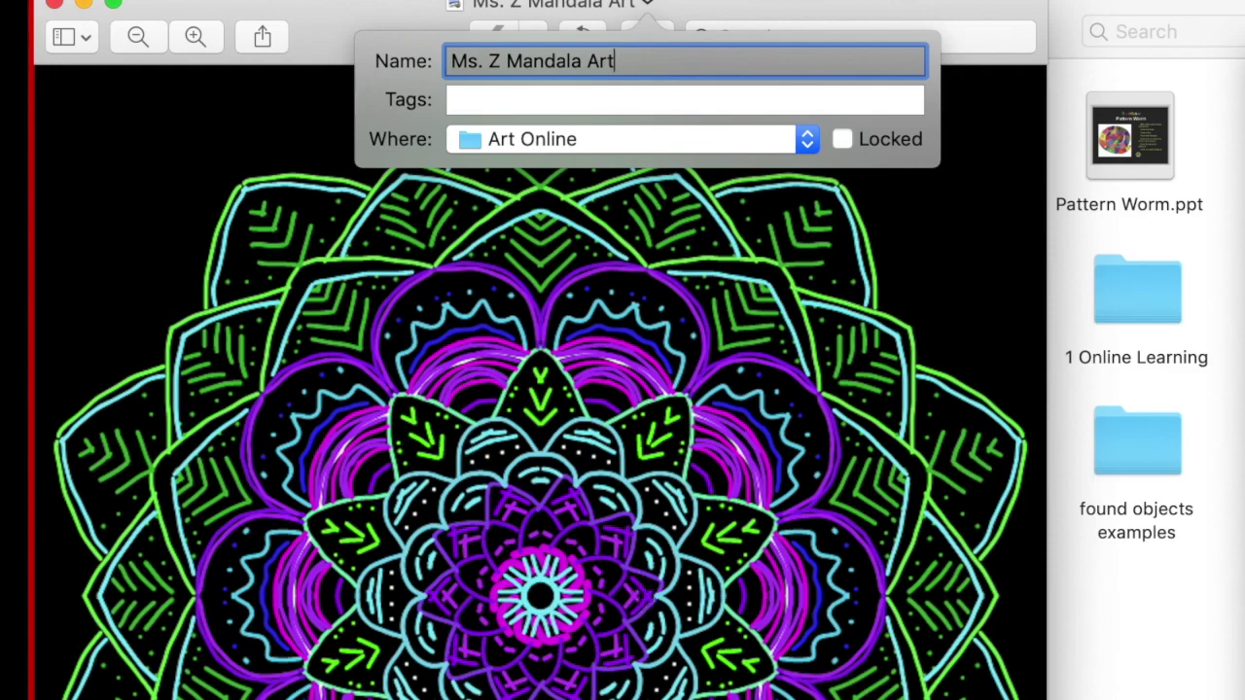
key(Return)
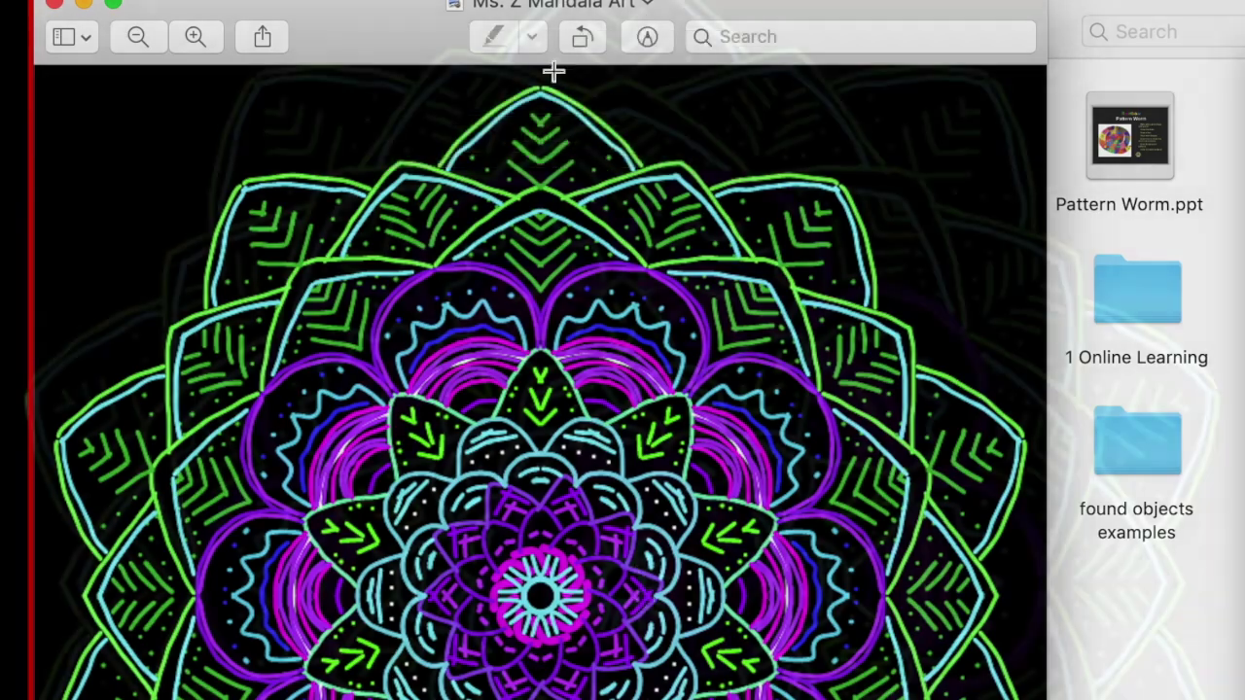